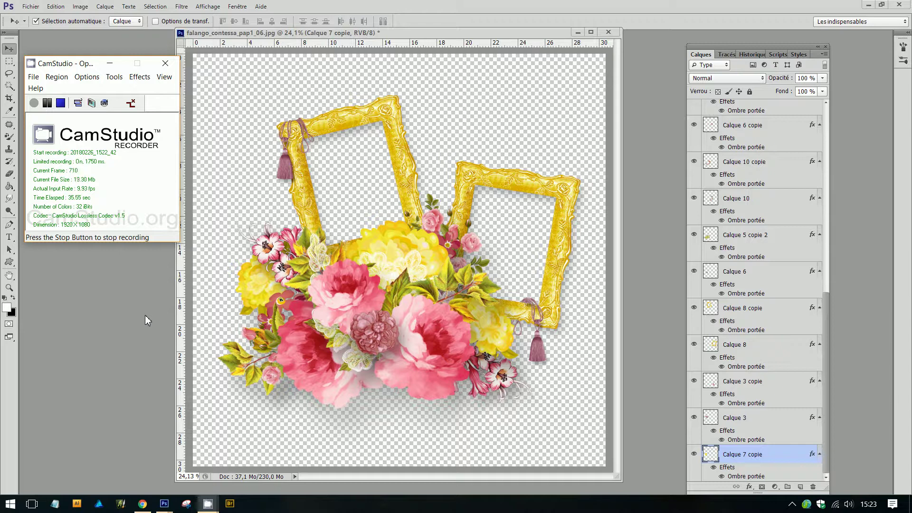
Reposition the falango_contessa_pap1_06.jpg document window in the workspace, farther from the layer list
left_click(542, 40)
left_click_drag(541, 38, 531, 39)
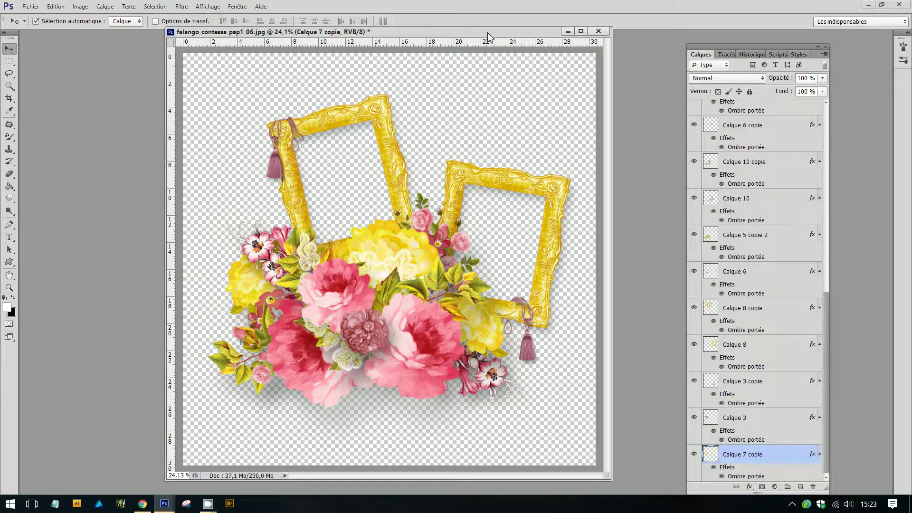
left_click_drag(487, 32, 459, 36)
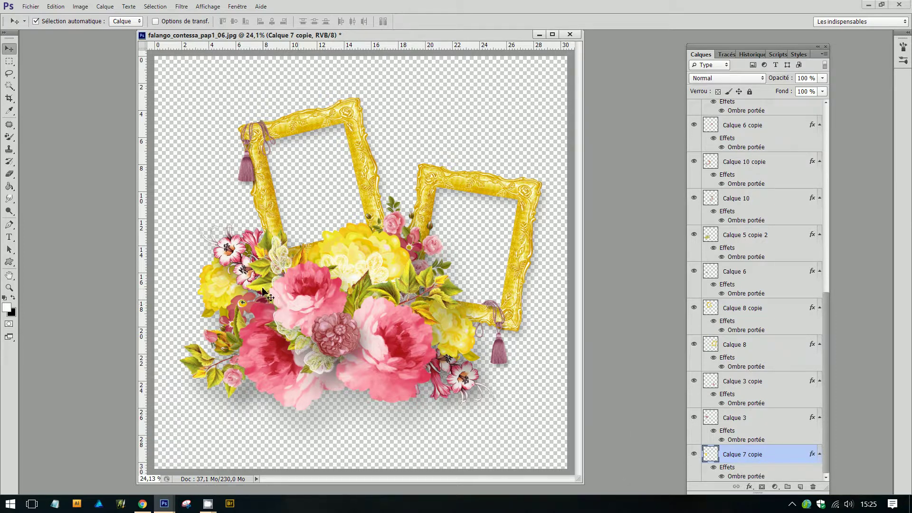
Check what Calque 7 copie contains by toggling its visibility, and turn off all of its layer effects
left_click(694, 454)
left_click(693, 455)
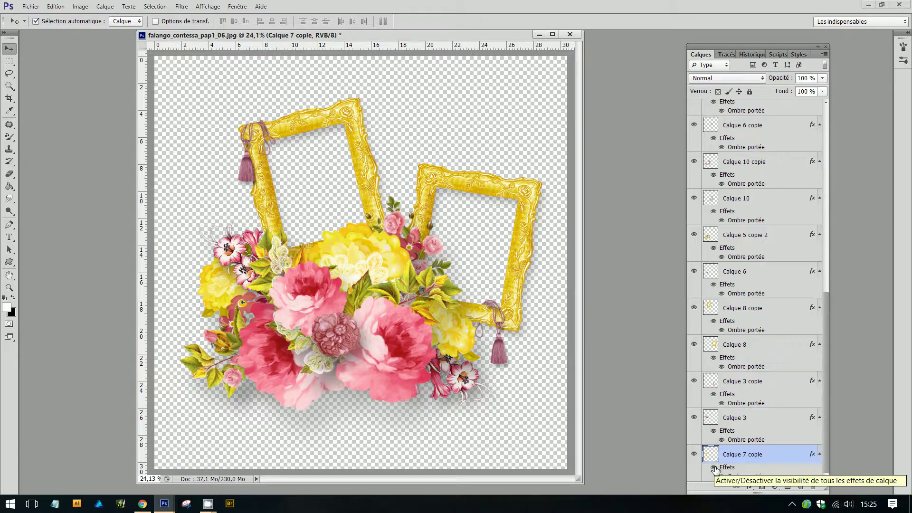
left_click(714, 468)
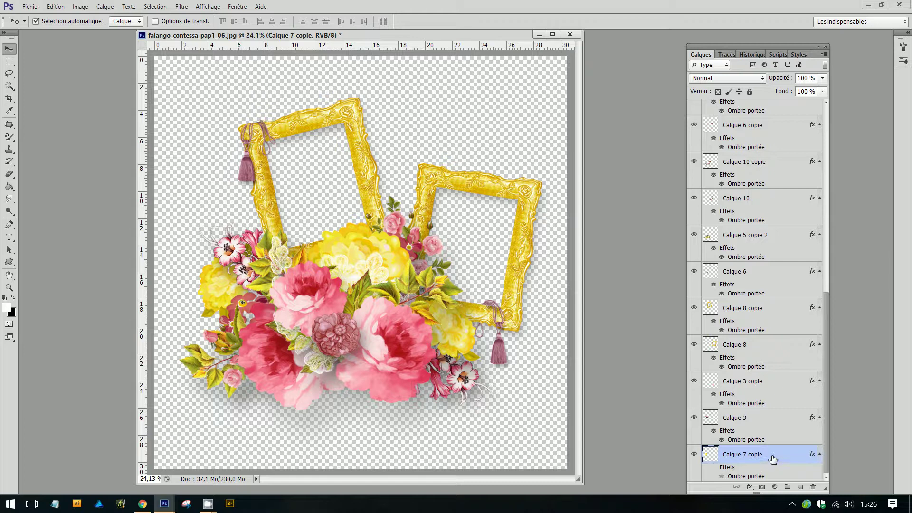
Select the transparent area around Calque 7 copie with the Magic Wand, and separate Calque 3's drop shadow into its own layer
left_click(10, 86)
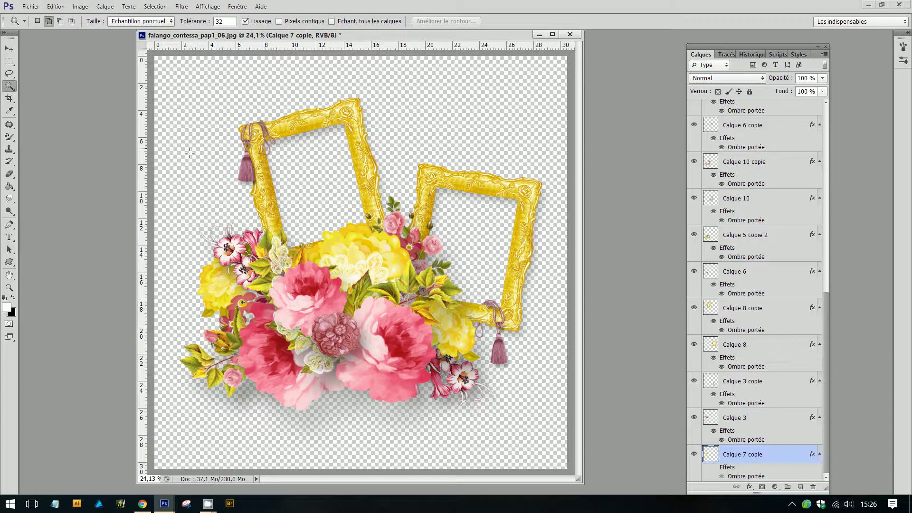
left_click(194, 198)
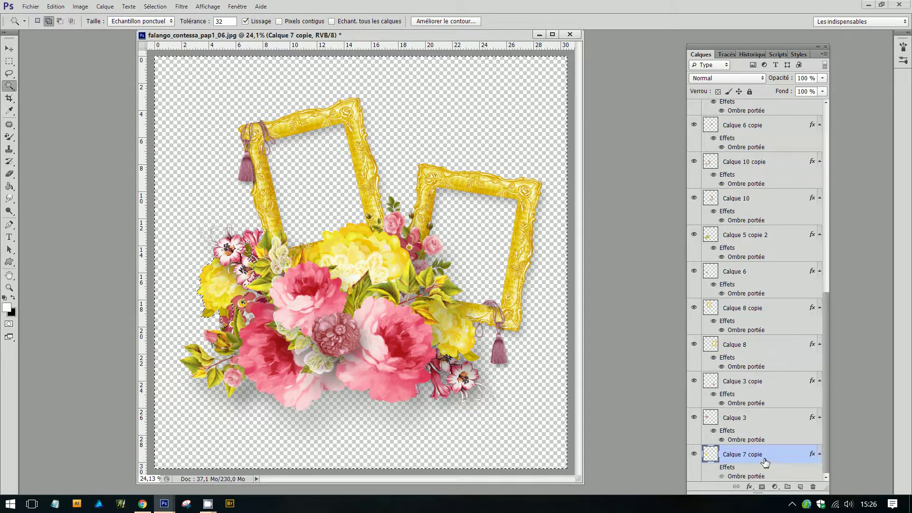
right_click(740, 433)
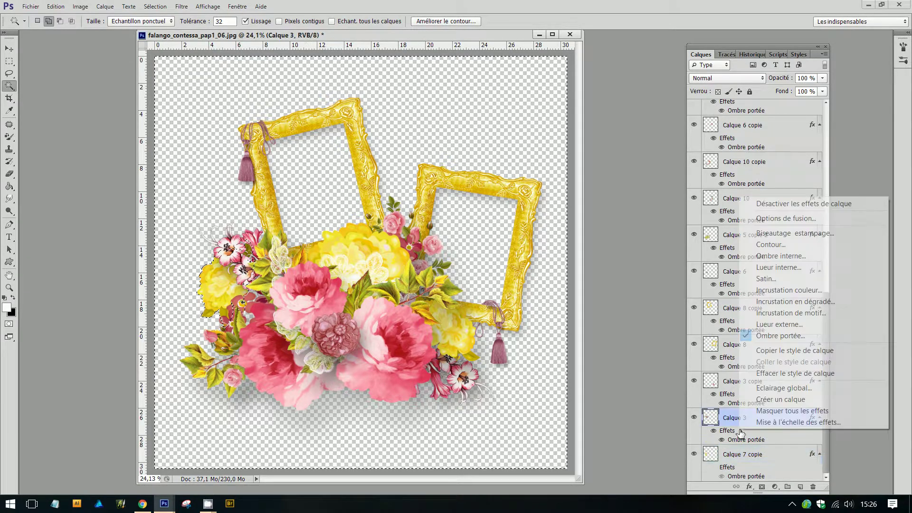
left_click(769, 401)
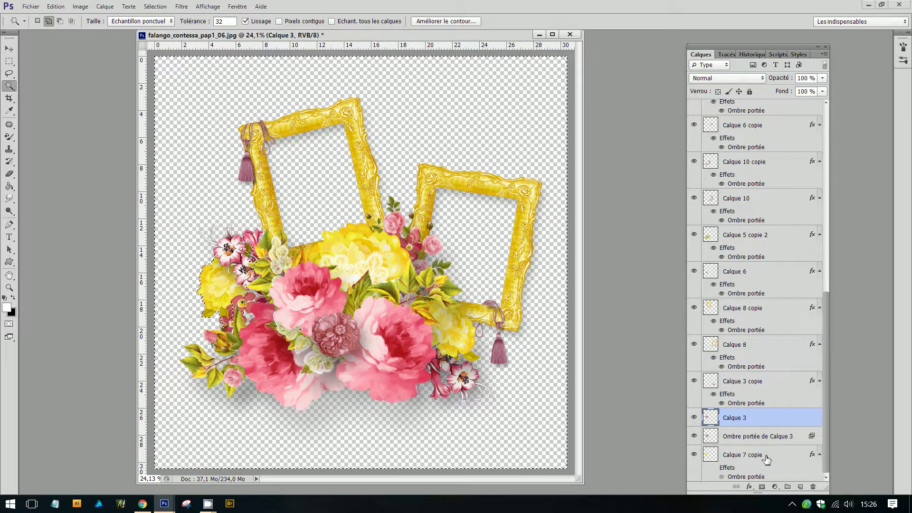
Clear the selected transparent area from the Ombre portée de Calque 3 layer, and remove the selection
left_click(755, 437)
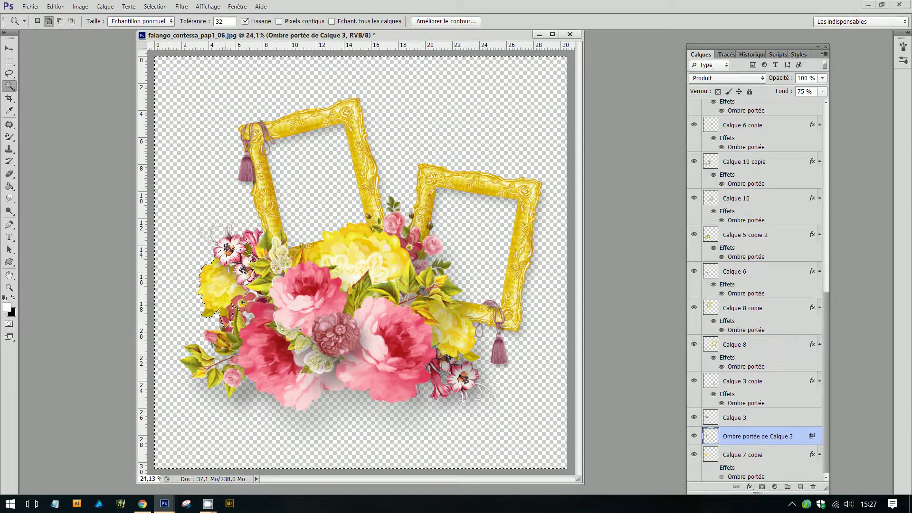
key("v")
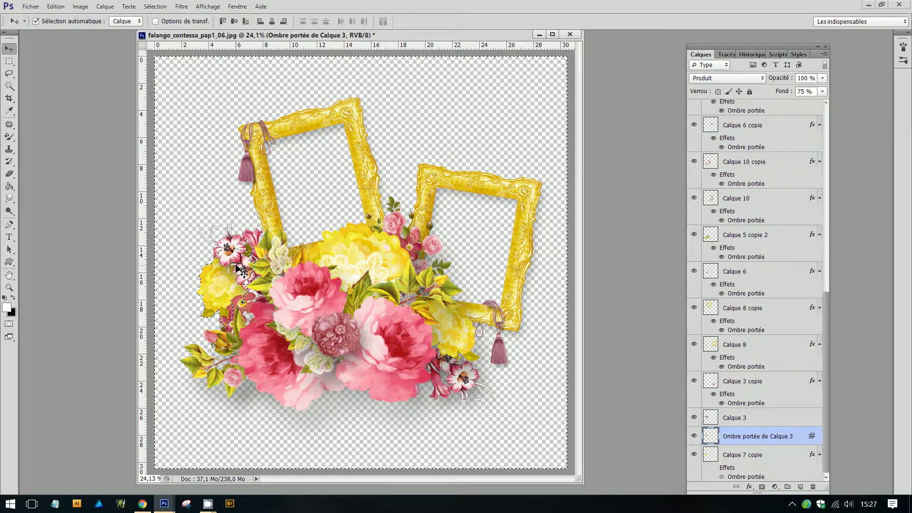
left_click(9, 61)
left_click(189, 130)
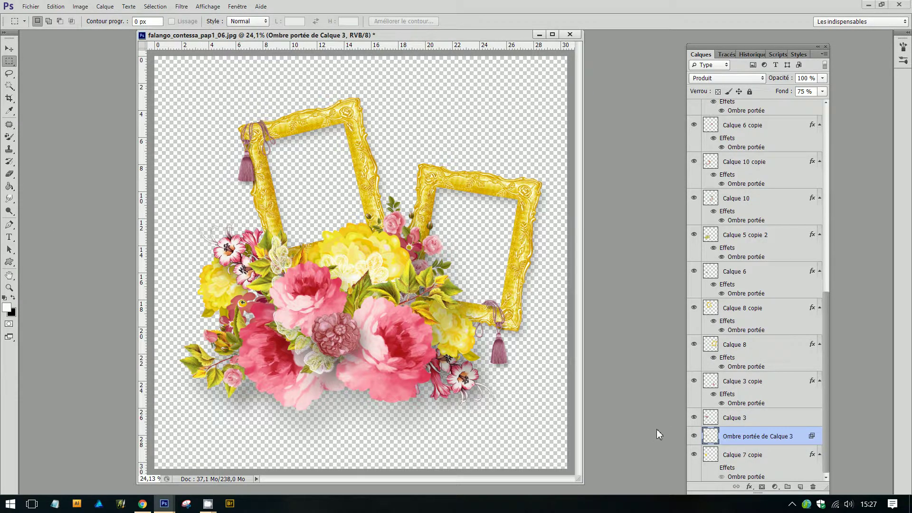
Merge Calque 3, Ombre portée de Calque 3 and Calque 7 copie into one layer
left_click(778, 420)
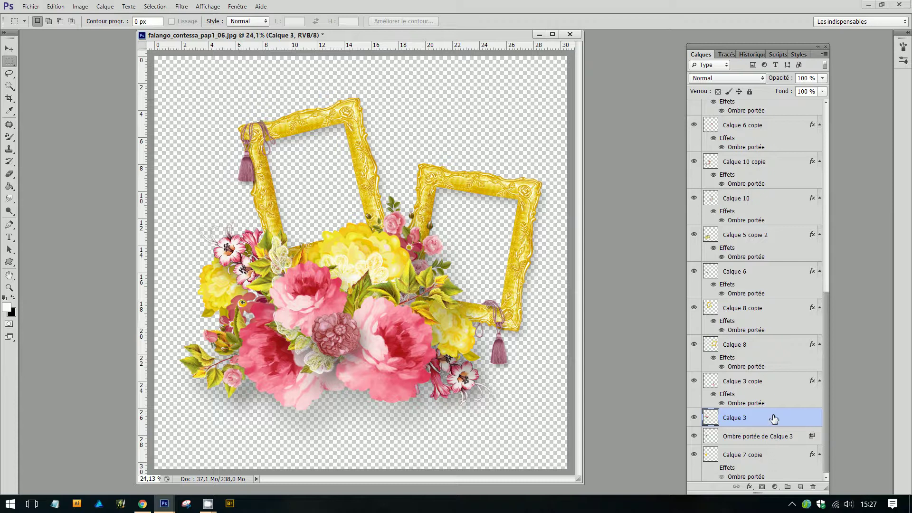
left_click(773, 459, "shift")
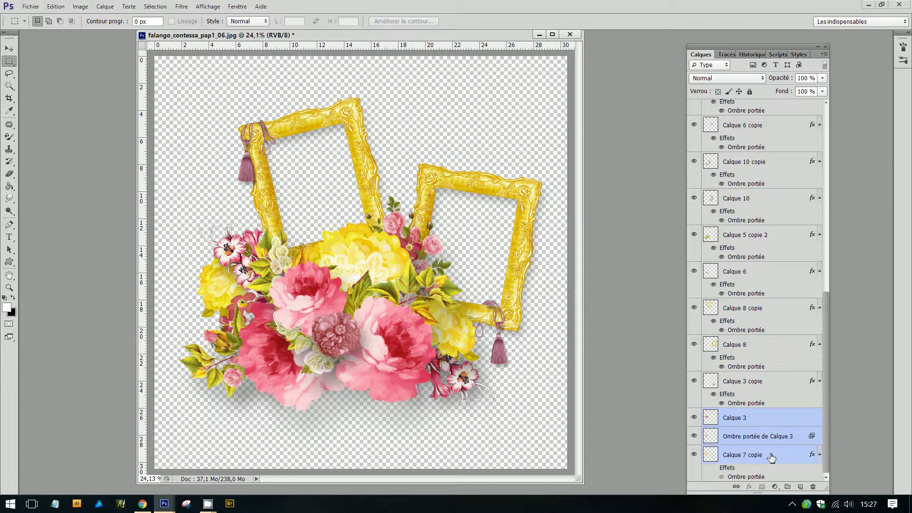
right_click(770, 422)
left_click(845, 293)
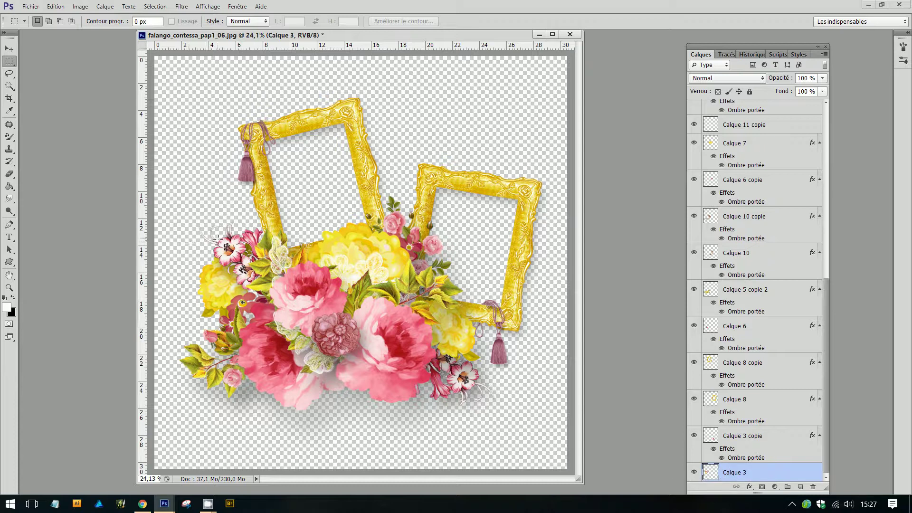
Check what Calque 3 copie contains by toggling its visibility, and turn off its drop shadow effect
left_click(694, 436)
left_click(695, 436)
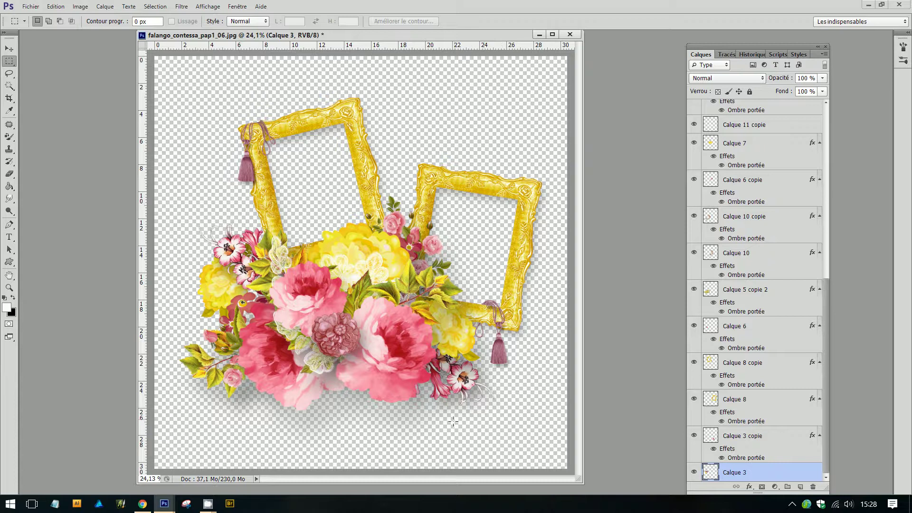
left_click(714, 449)
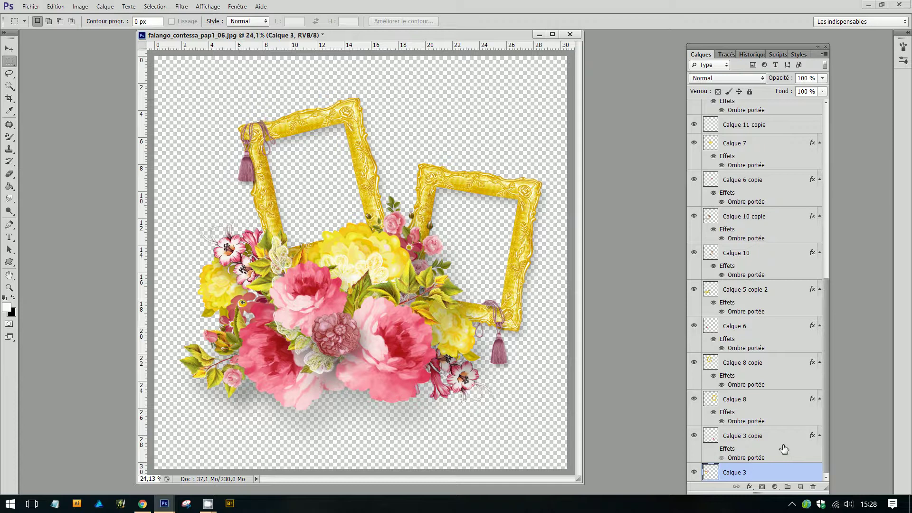
Merge Calque 3 copie with Calque 3 below it
left_click(766, 437)
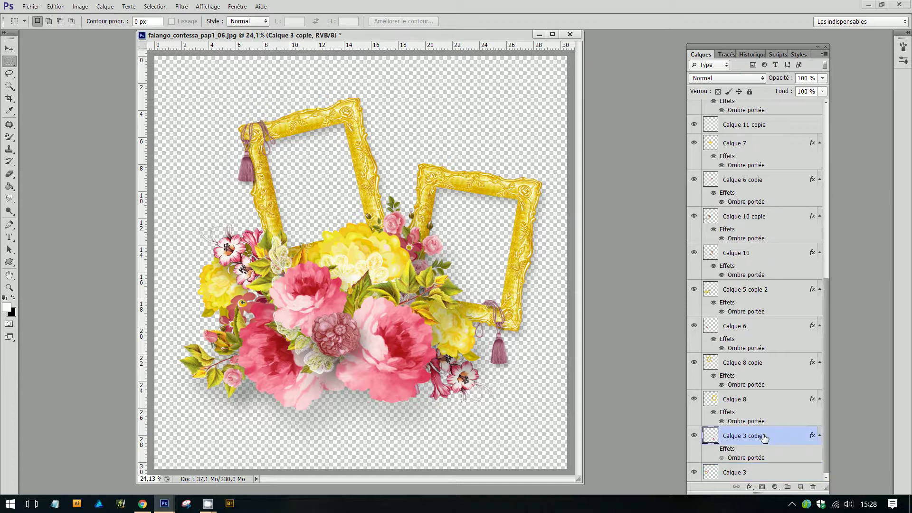
left_click(761, 474, "shift")
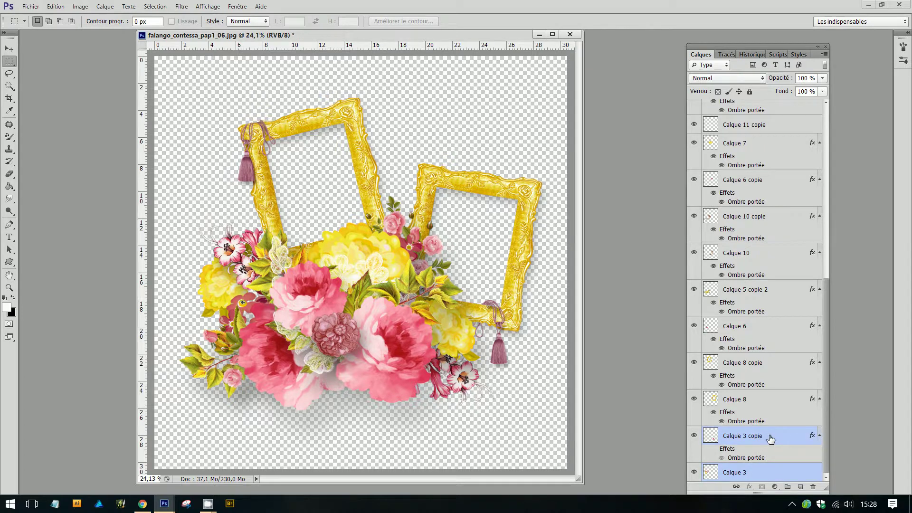
right_click(771, 444)
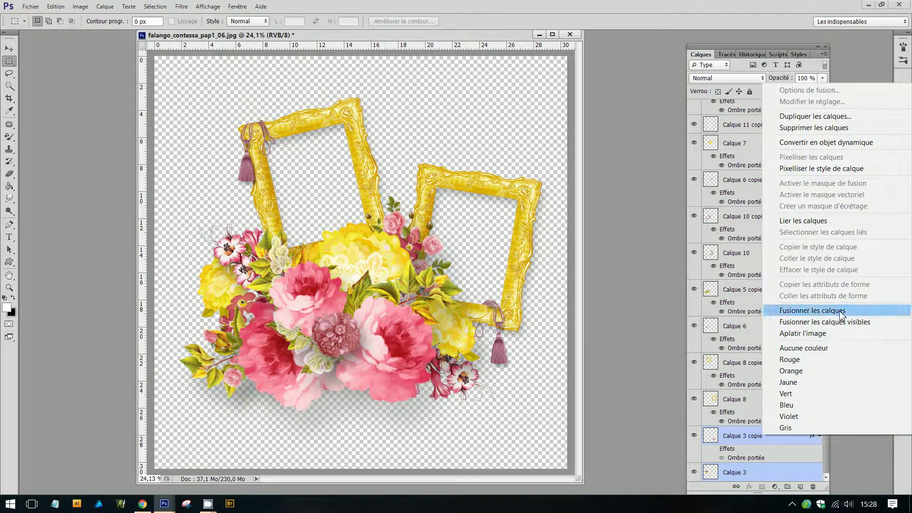
left_click(842, 314)
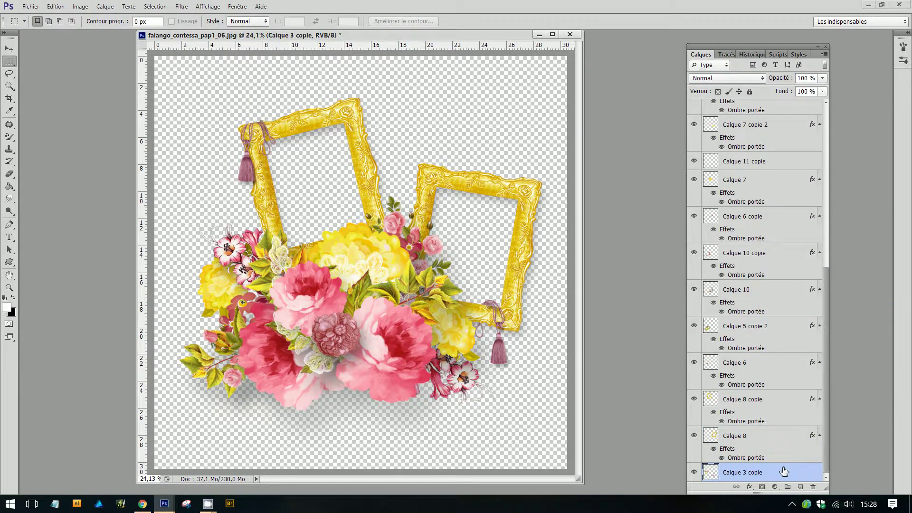
Examine the contents of the merged Calque 3 copie layer and of Calque 8 by hiding and showing each in turn
left_click(694, 473)
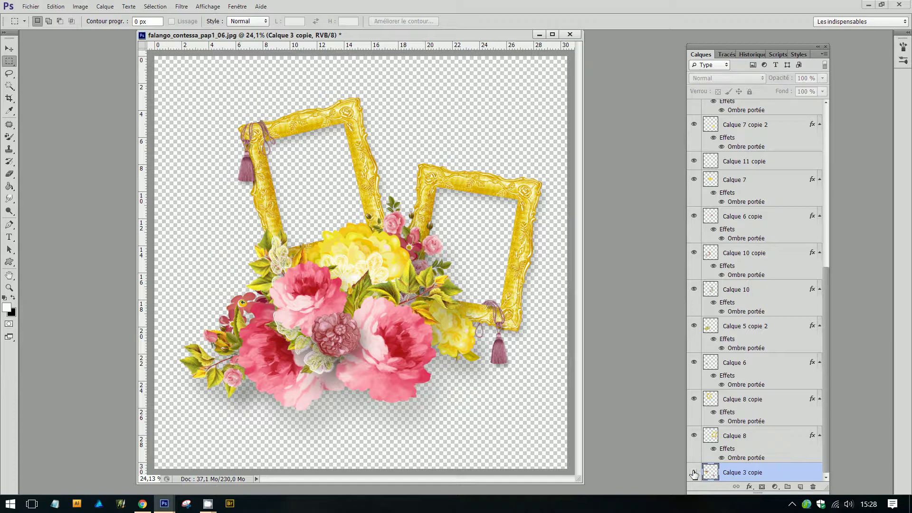
left_click(695, 473)
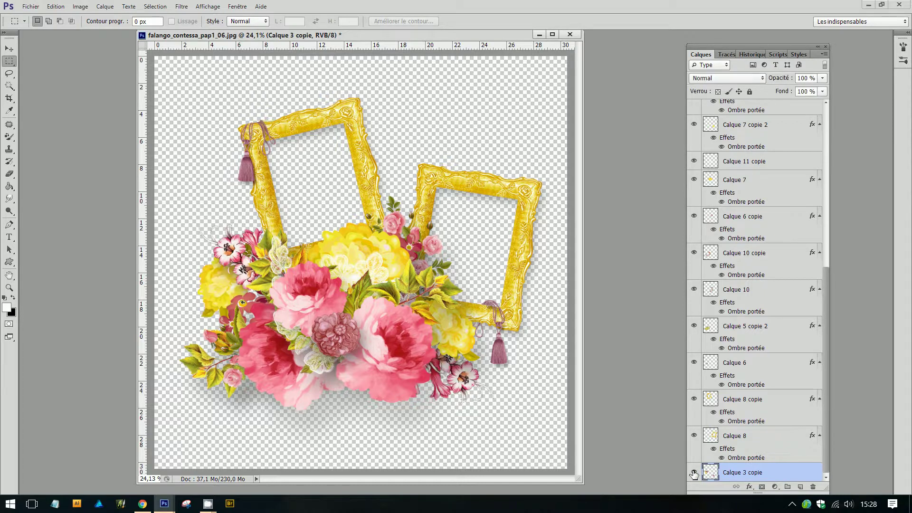
left_click(694, 437)
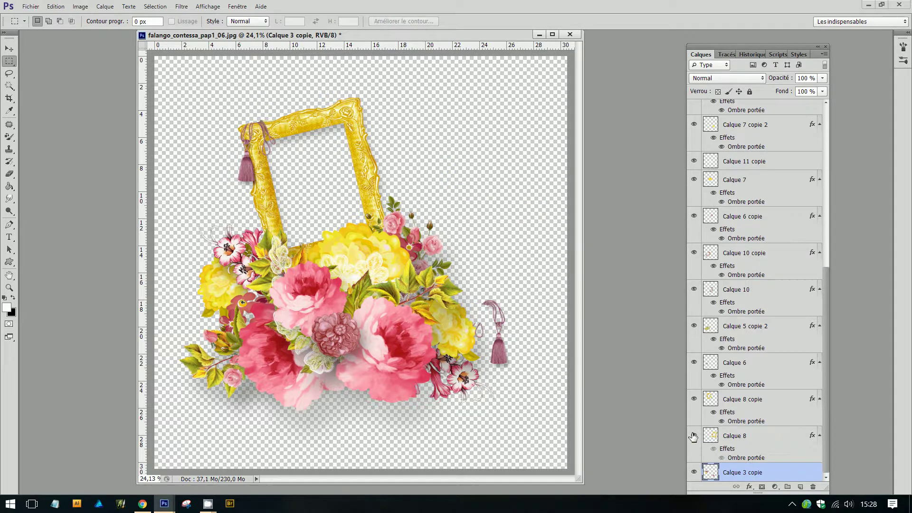
left_click(694, 437)
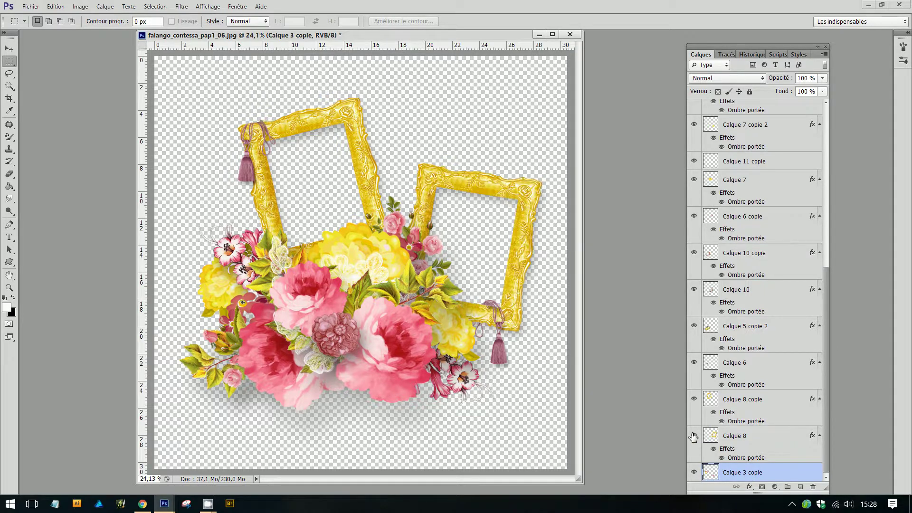
left_click(749, 437)
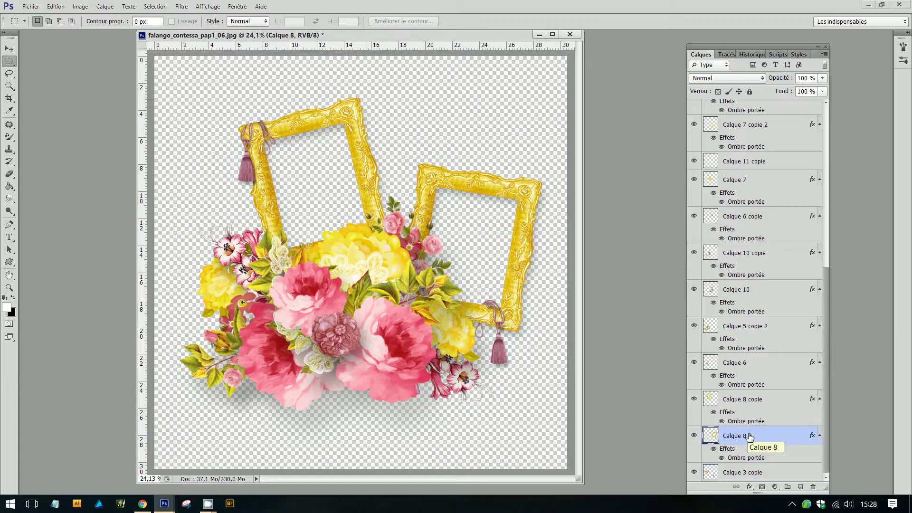
left_click(695, 473)
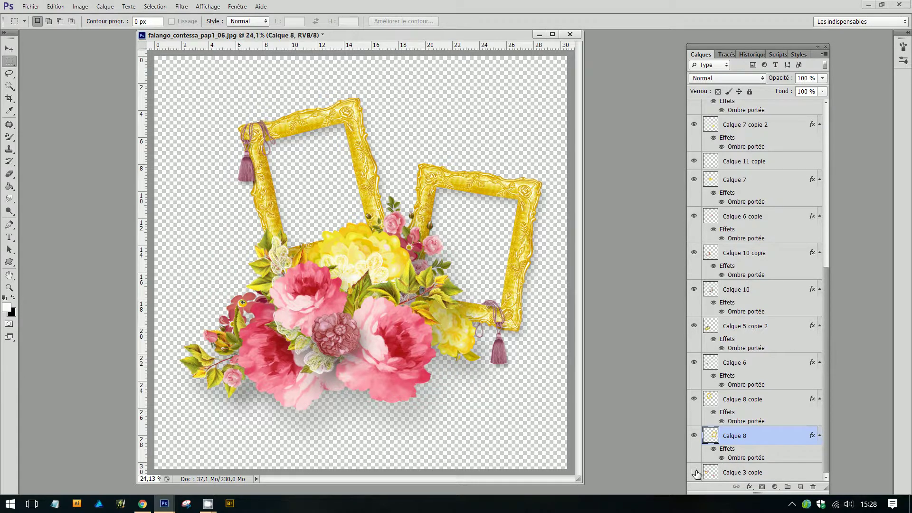
left_click(695, 473)
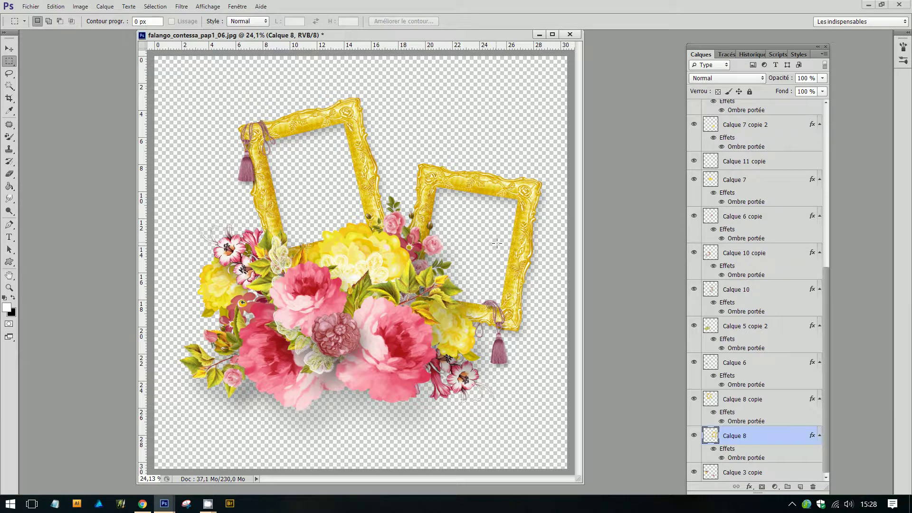
Select the transparent area around the merged flowers of Calque 3 copie with the Magic Wand
left_click(758, 473)
left_click(9, 86)
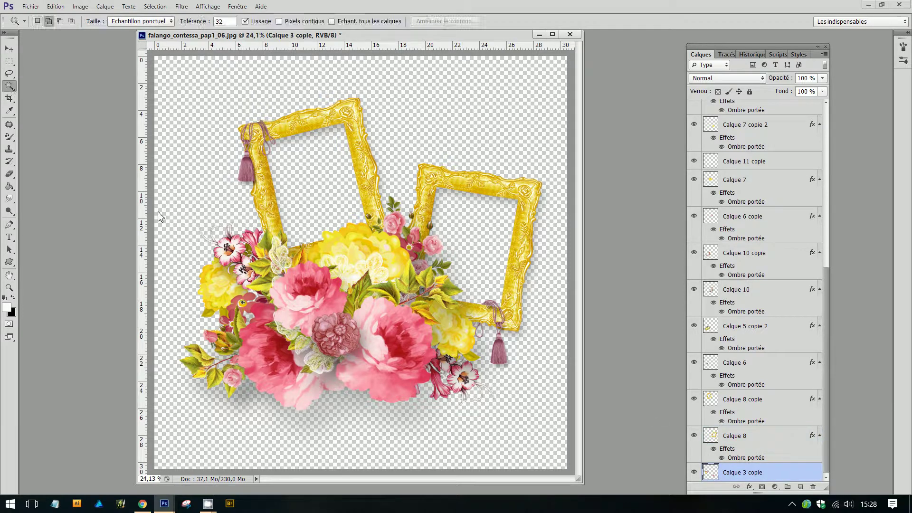
left_click(518, 442)
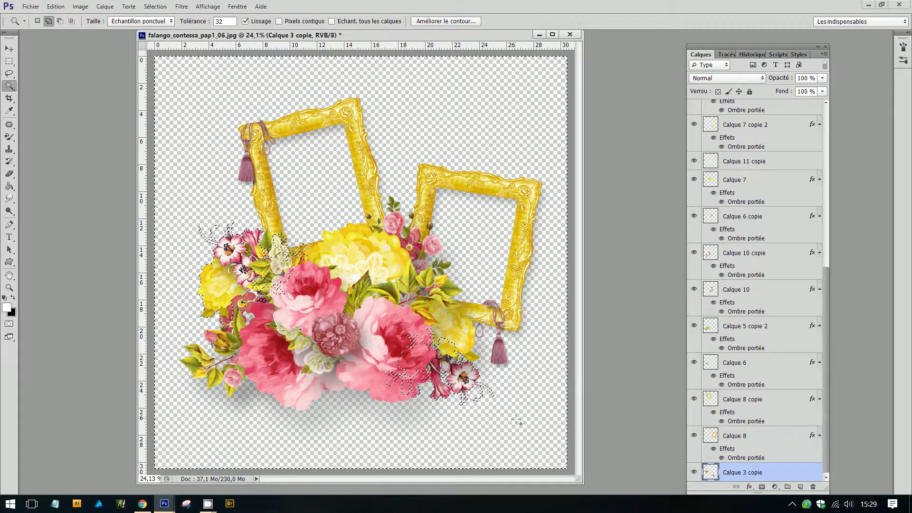
Separate the drop shadow of Calque 8 into its own layer
left_click(765, 452)
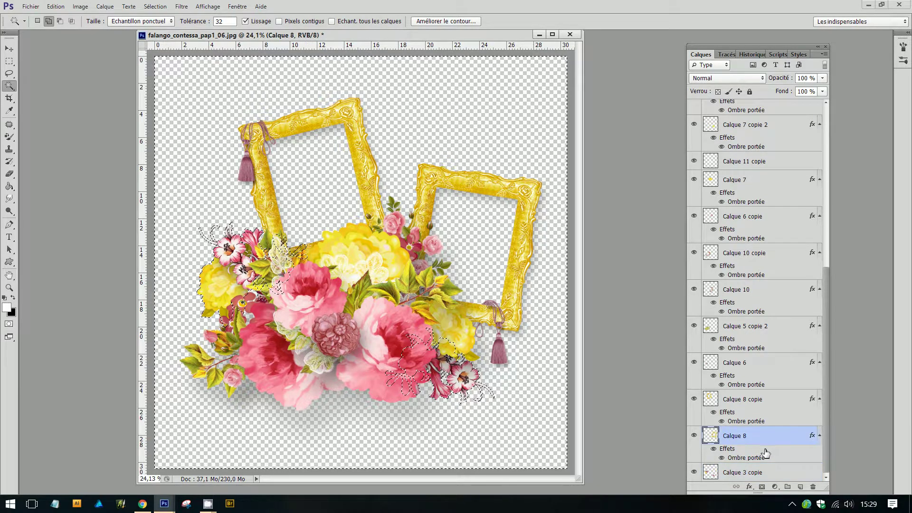
right_click(765, 451)
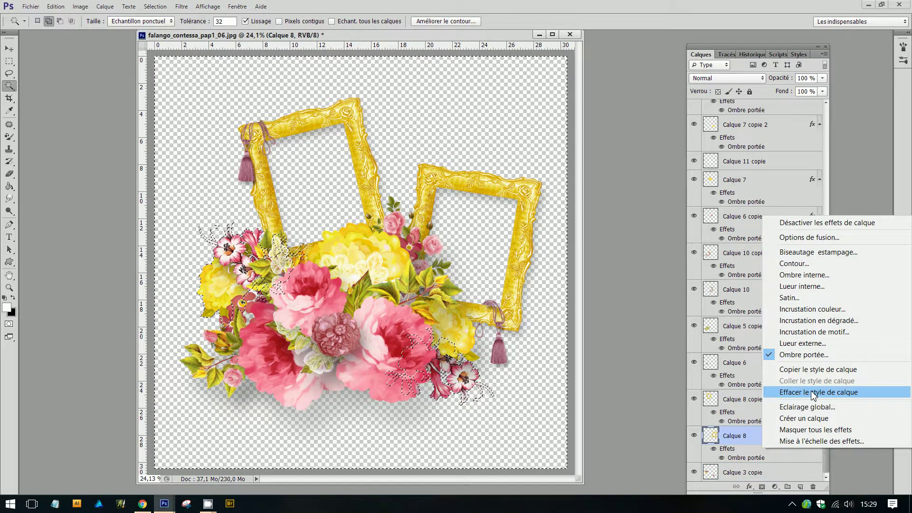
left_click(806, 418)
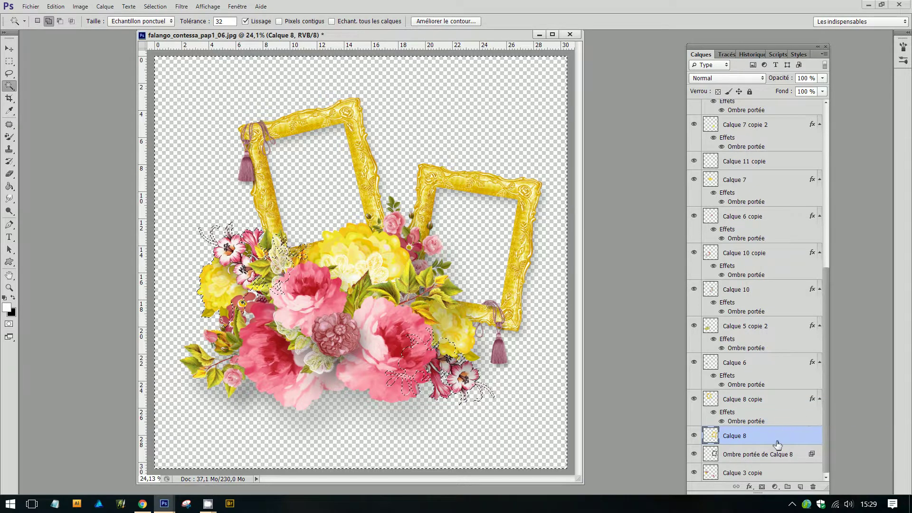
Clear the selected transparent area from the Ombre portée de Calque 8 layer, and remove the selection
left_click(766, 455)
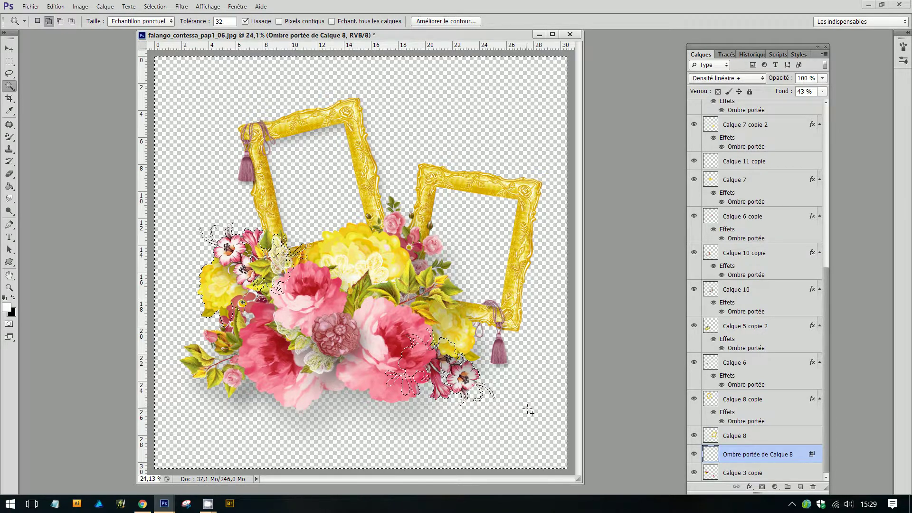
left_click(9, 61)
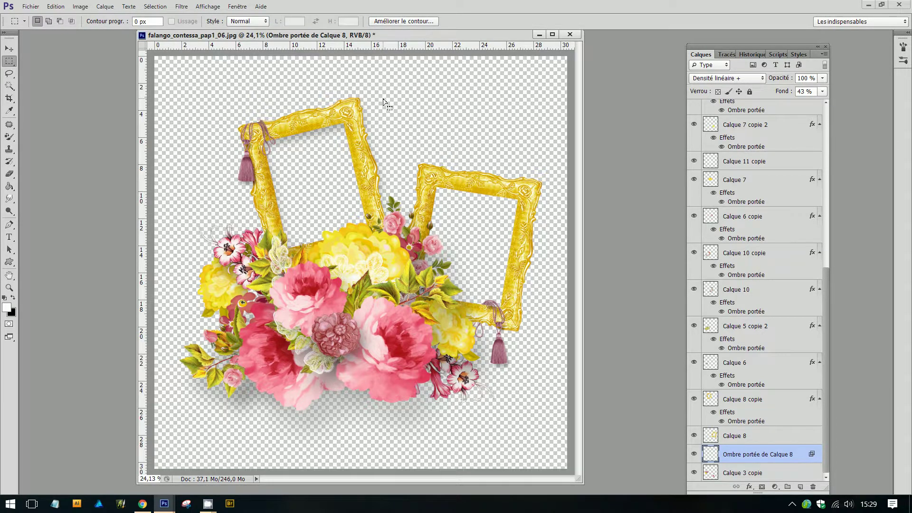
Merge Calque 8, its separated drop shadow layer and Calque 3 copie into a single layer
left_click(768, 437)
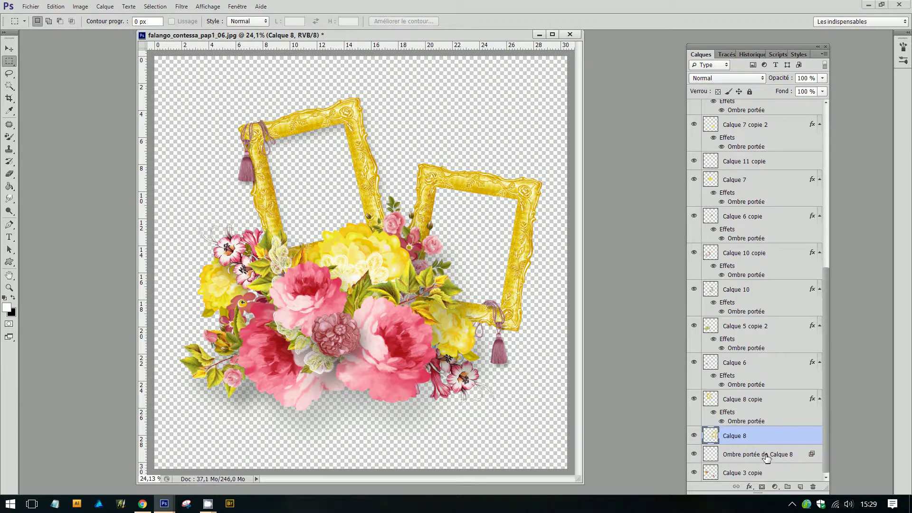
left_click(766, 455, "shift")
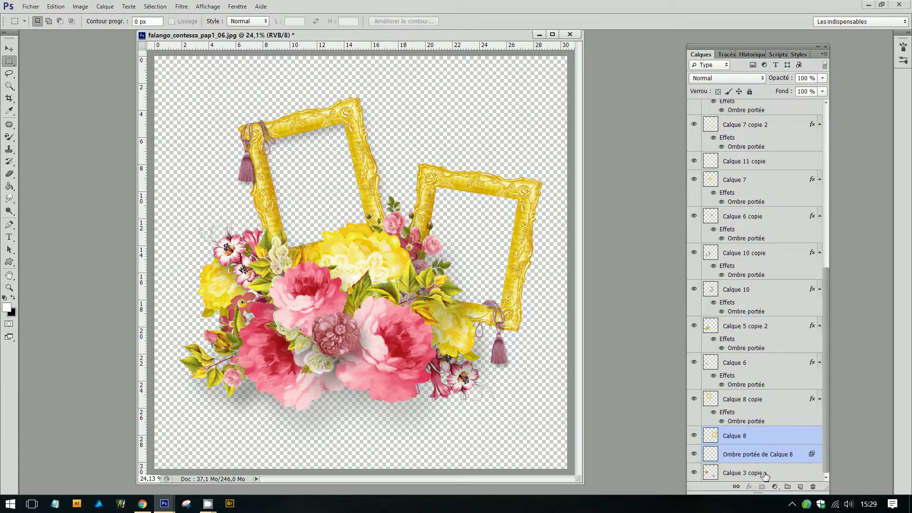
left_click(765, 474, "shift")
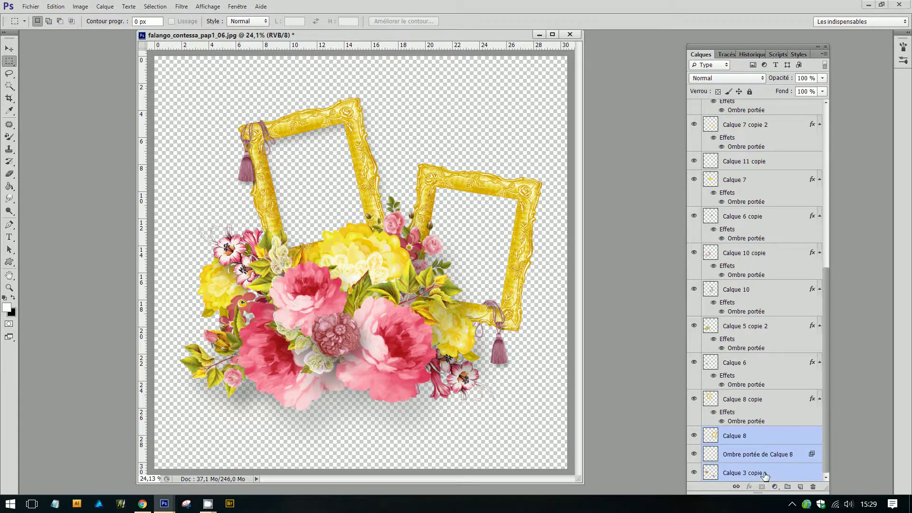
right_click(765, 436)
left_click(854, 318)
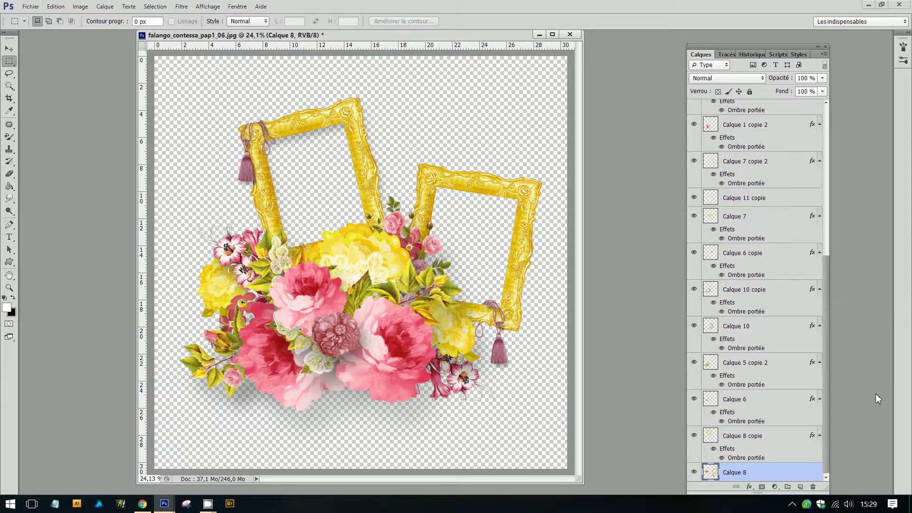
Check Calque 8 copie by hiding and showing it, and select the transparent area of the merged Calque 8 with the Magic Wand
left_click(694, 437)
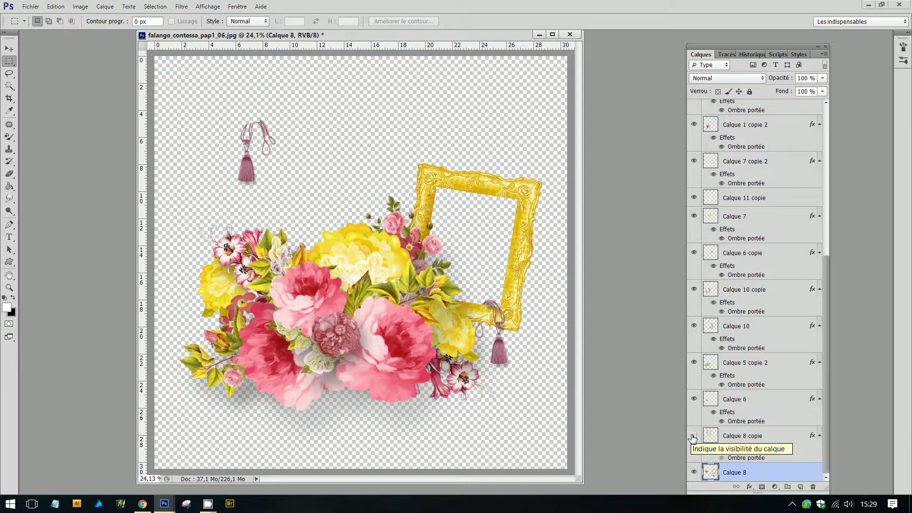
left_click(693, 437)
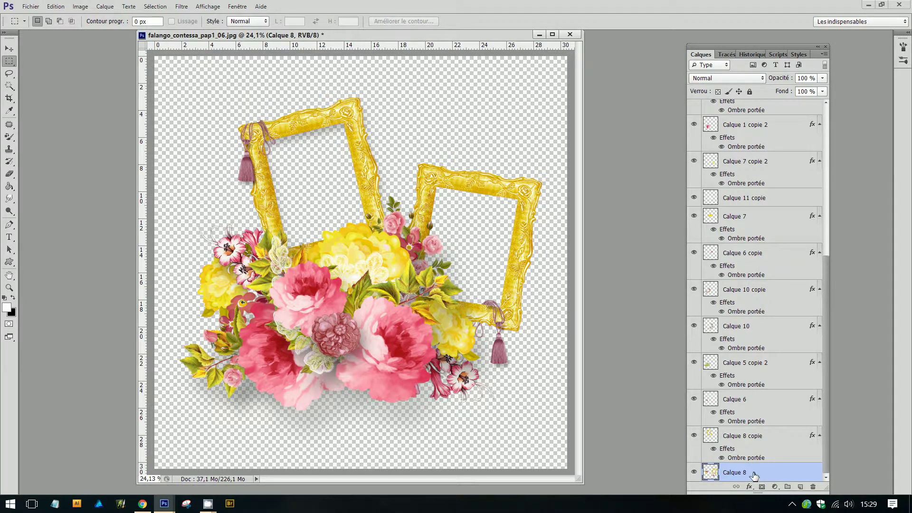
left_click(9, 86)
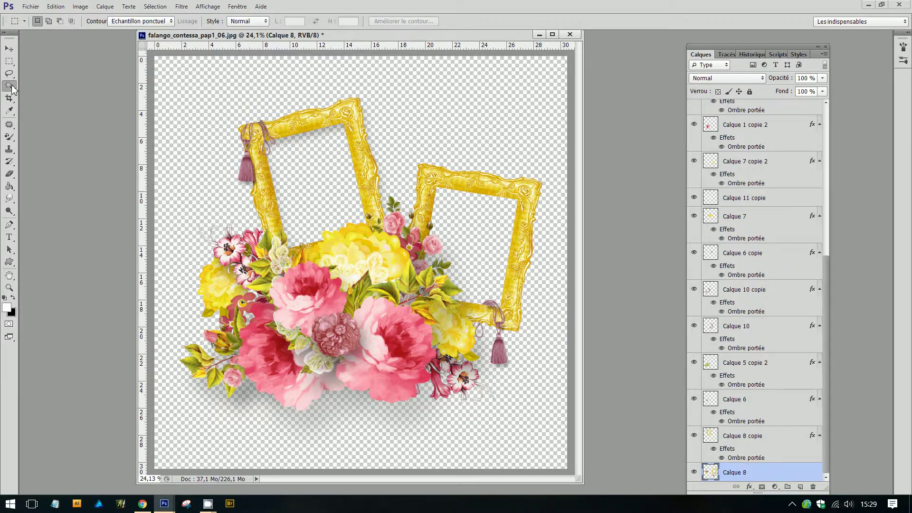
left_click(200, 174)
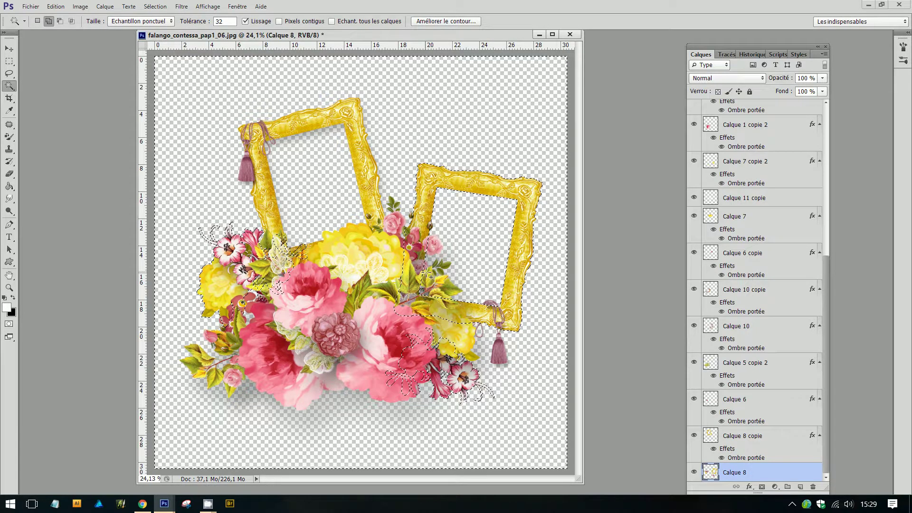
Separate the drop shadow of Calque 8 copie into its own layer and clear the selected transparent area from it
left_click(769, 436)
right_click(762, 455)
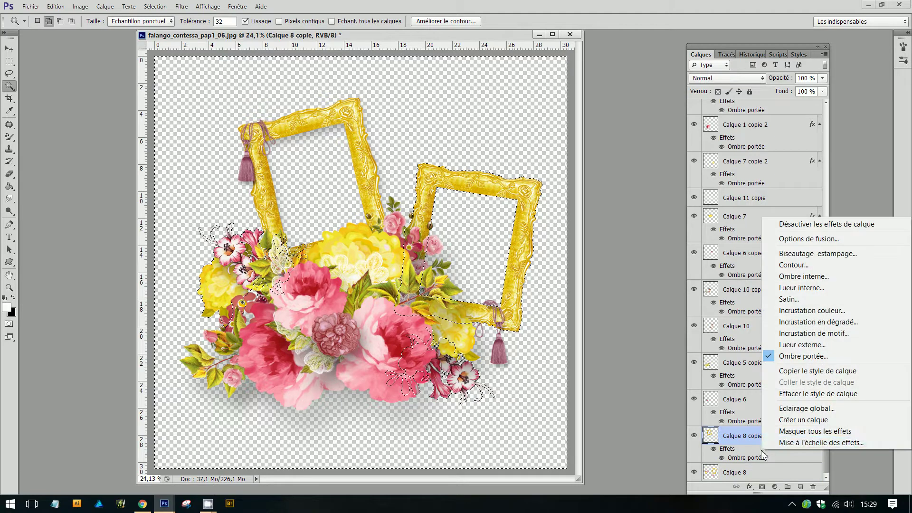
left_click(800, 421)
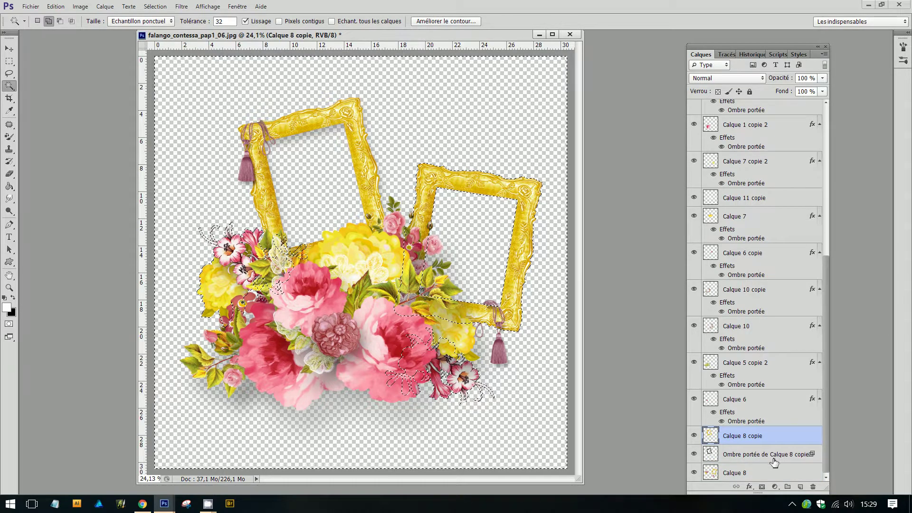
left_click(759, 455)
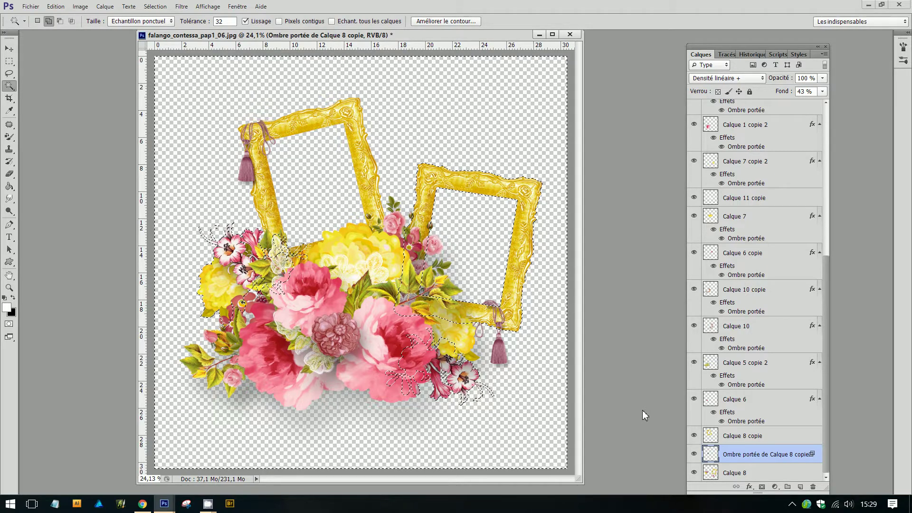
Merge Calque 8 copie, its trimmed drop shadow layer and Calque 8 into one layer
left_click(9, 61)
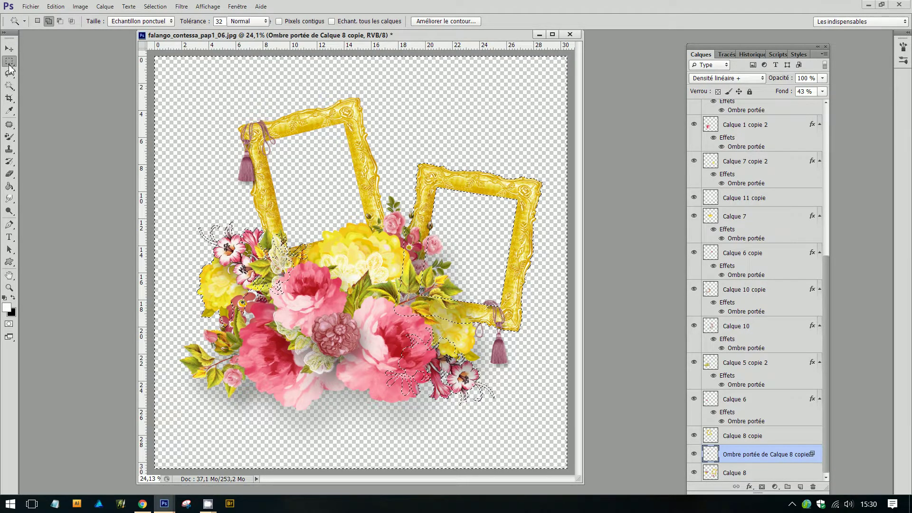
left_click(772, 436)
left_click(756, 474, "shift")
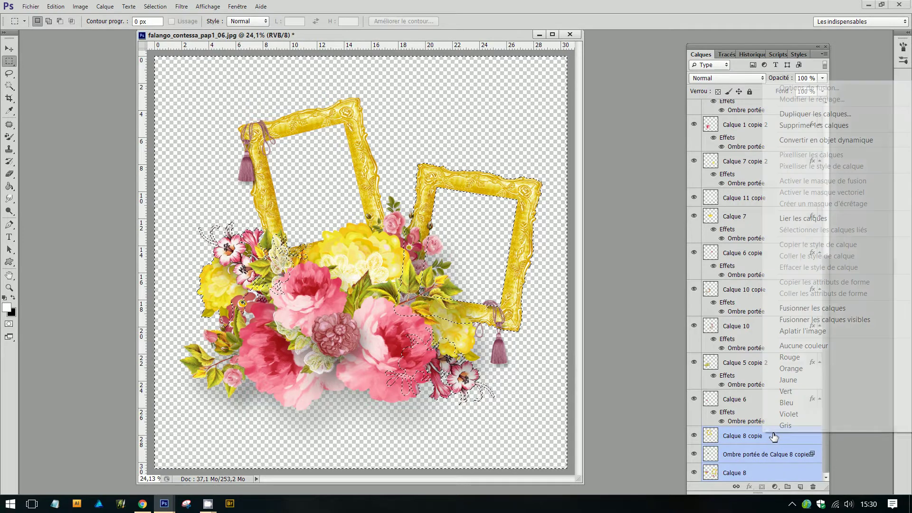
right_click(771, 437)
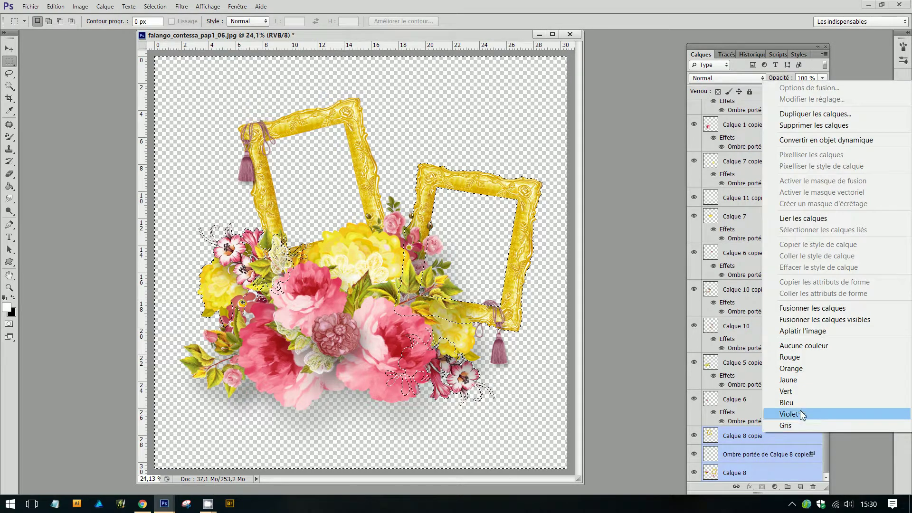
left_click(832, 309)
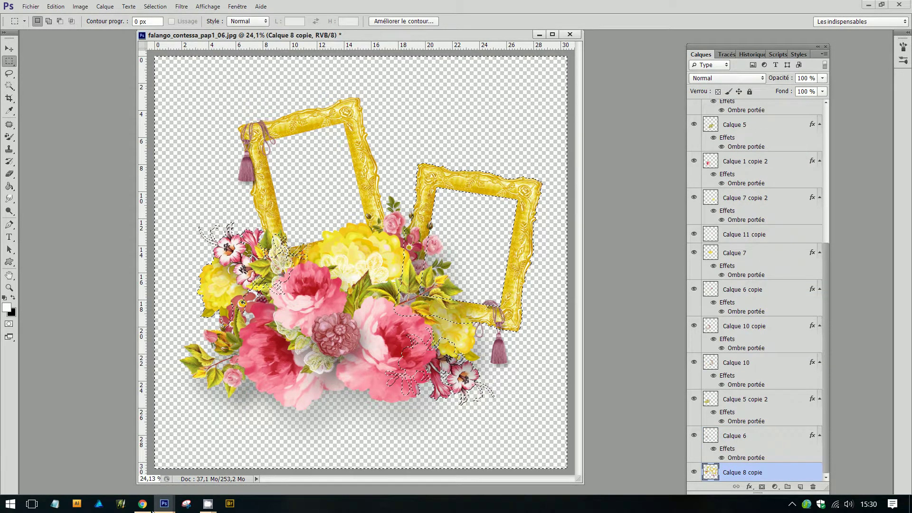
mouse_move(209, 510)
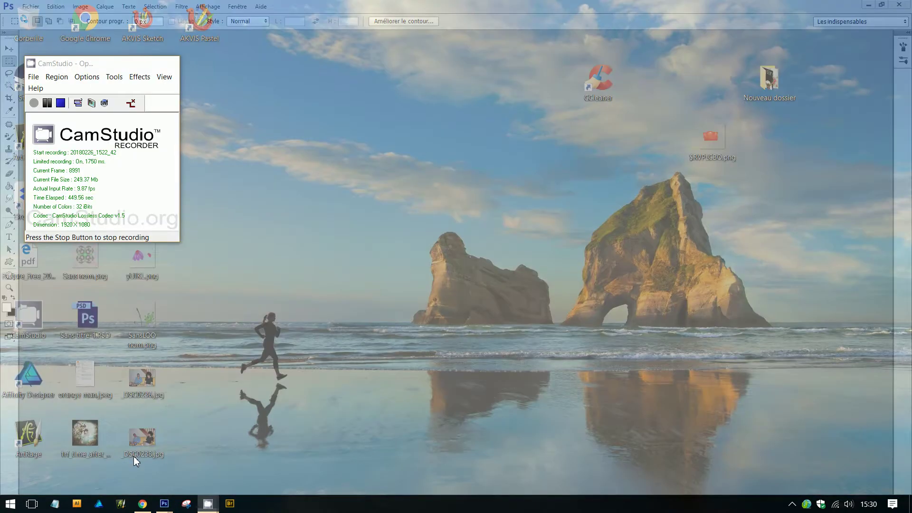
left_click(200, 480)
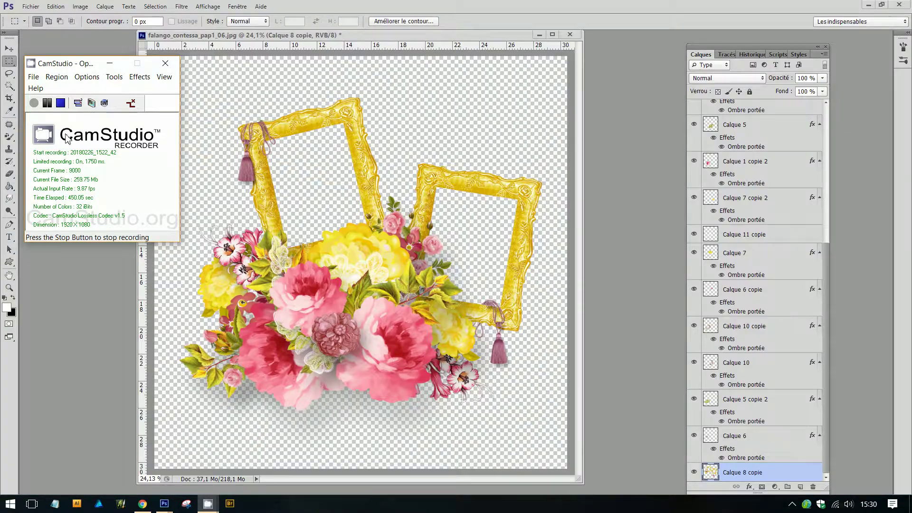
left_click(60, 104)
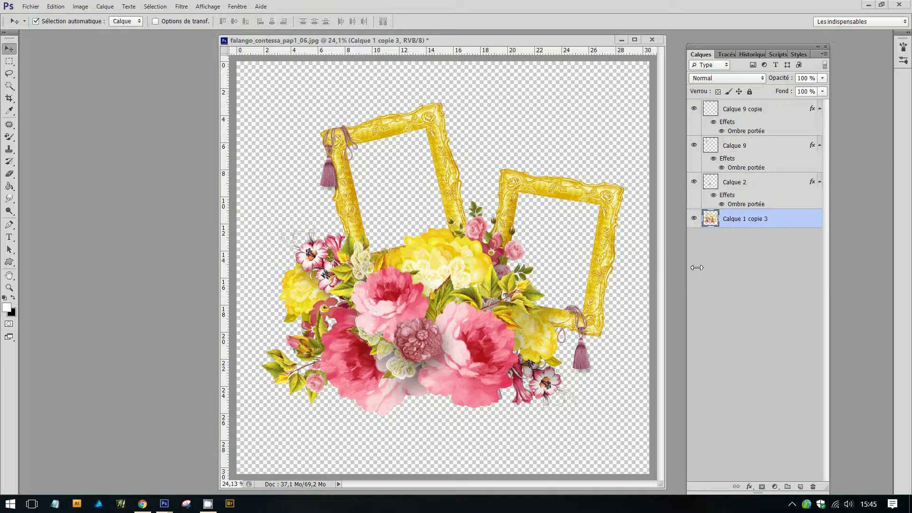
Check Calque 1 copie 3 by hiding and showing it, and select its surrounding transparent area with the Magic Wand
left_click(695, 219)
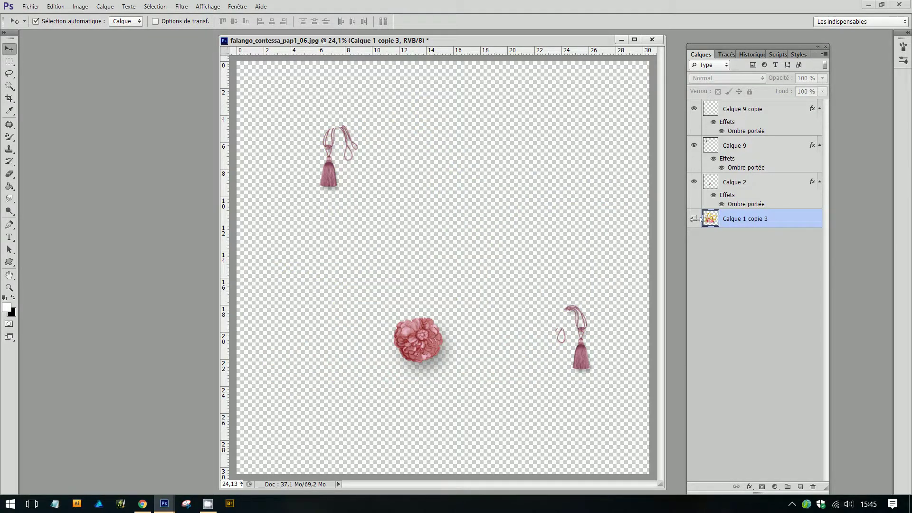
left_click(695, 219)
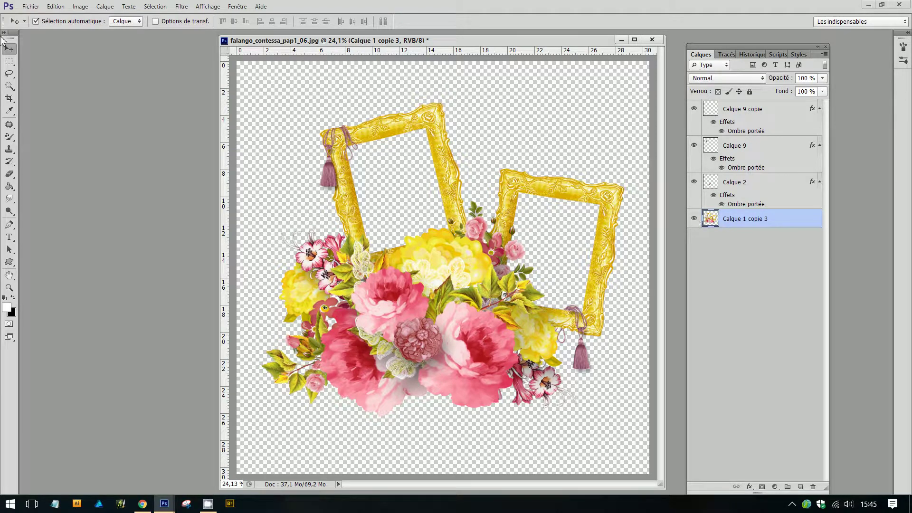
left_click(9, 86)
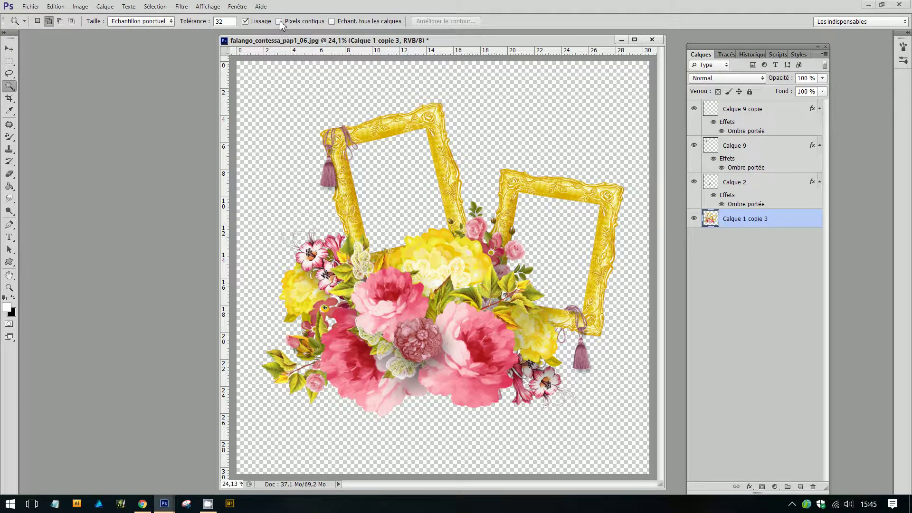
left_click(330, 100)
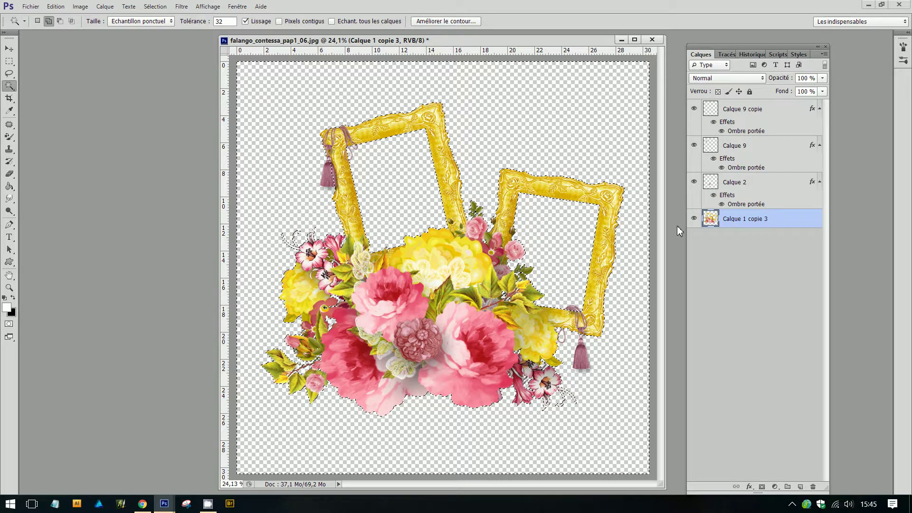
left_click(695, 219)
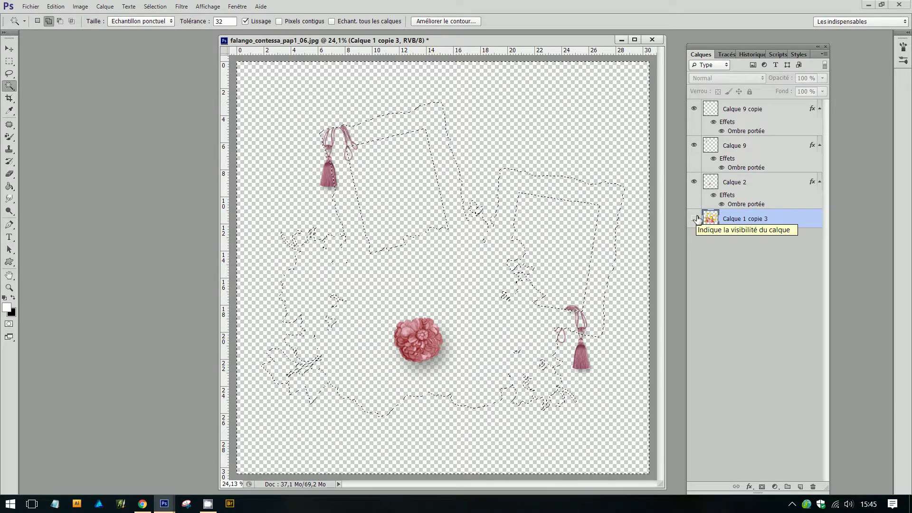
left_click(695, 219)
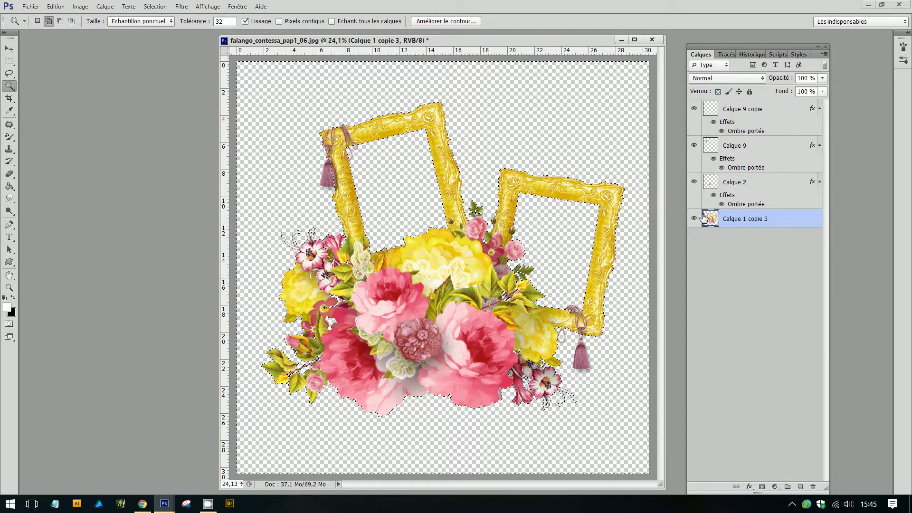
Separate the drop shadow of Calque 2 into its own layer and clear the selected transparent area from it
left_click(754, 186)
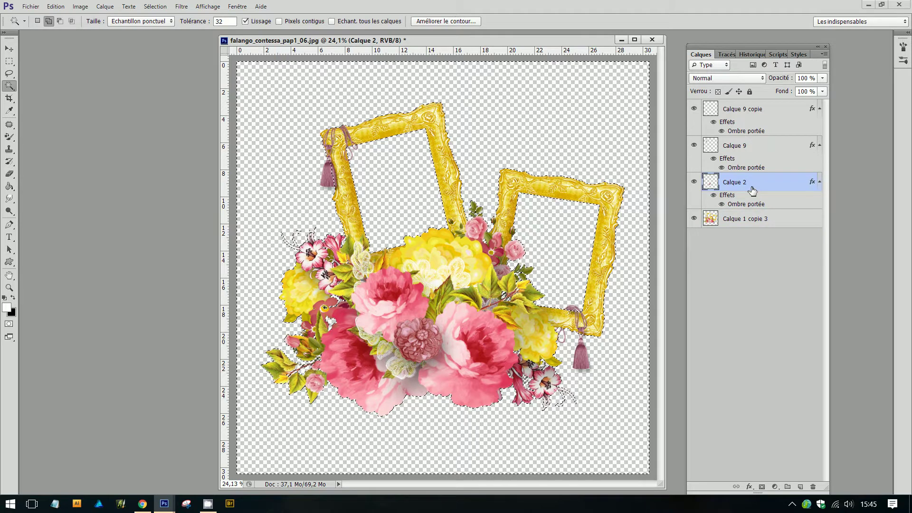
right_click(755, 187)
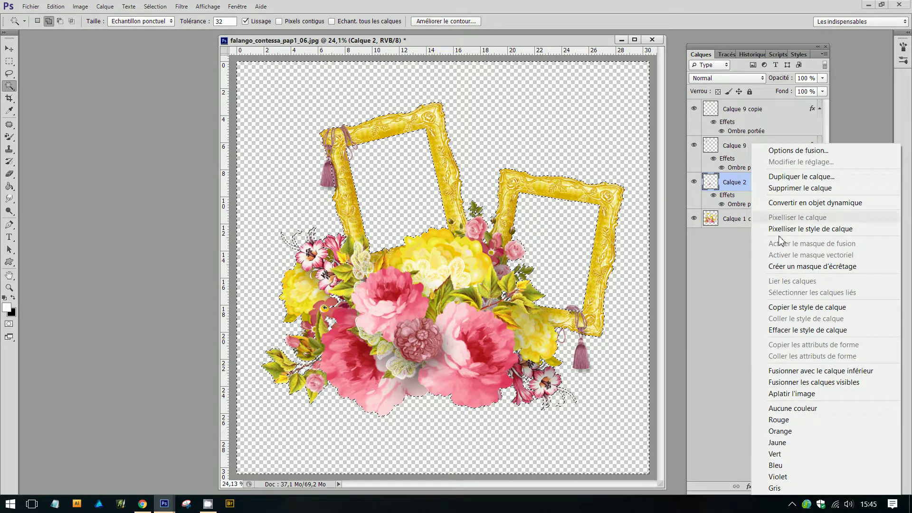
left_click(720, 202)
right_click(735, 202)
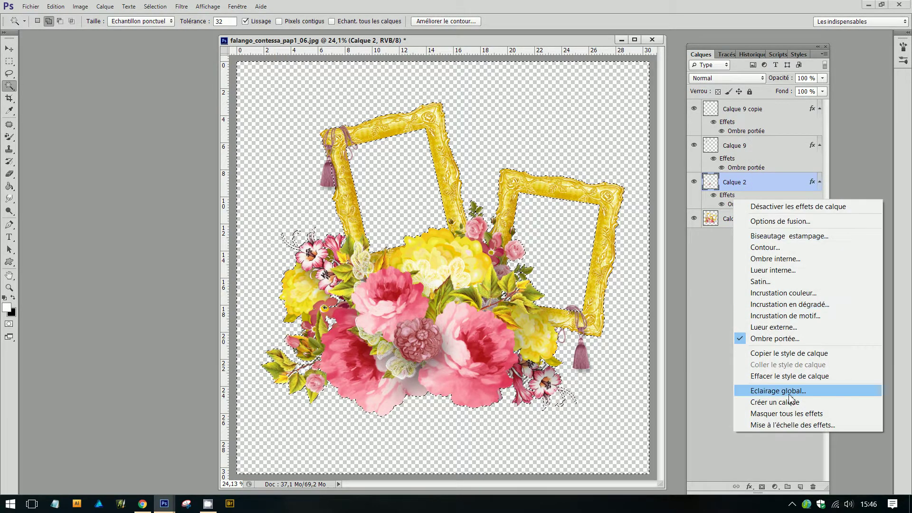
left_click(773, 402)
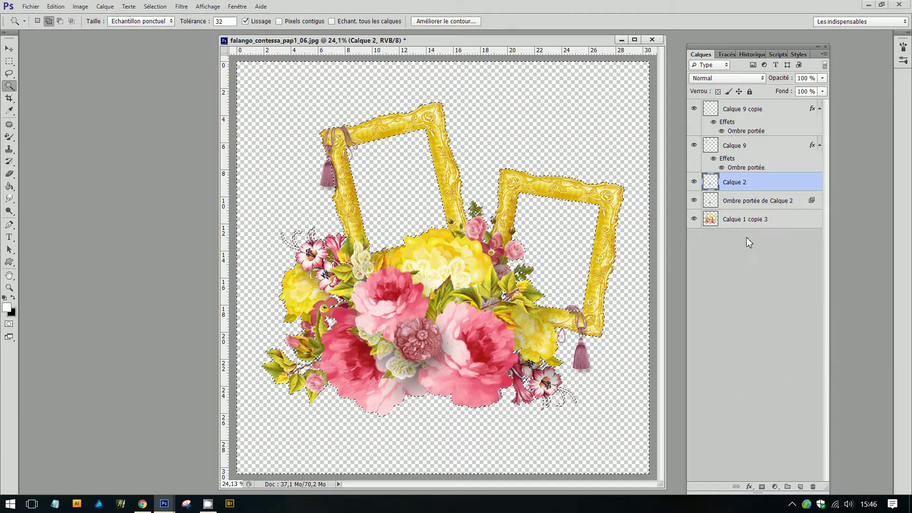
left_click(759, 201)
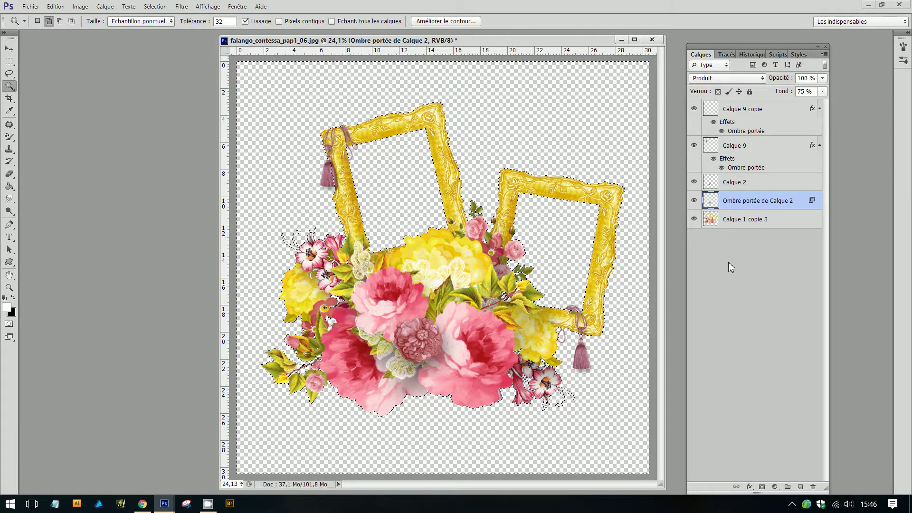
Merge Calque 2, its trimmed drop shadow layer and Calque 1 copie 3 into one layer
left_click(764, 182)
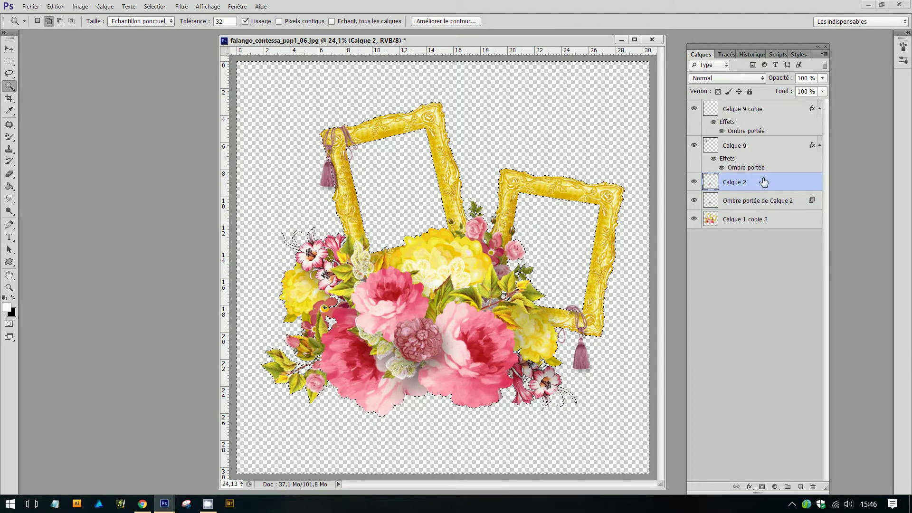
left_click(774, 220, "shift")
right_click(763, 183)
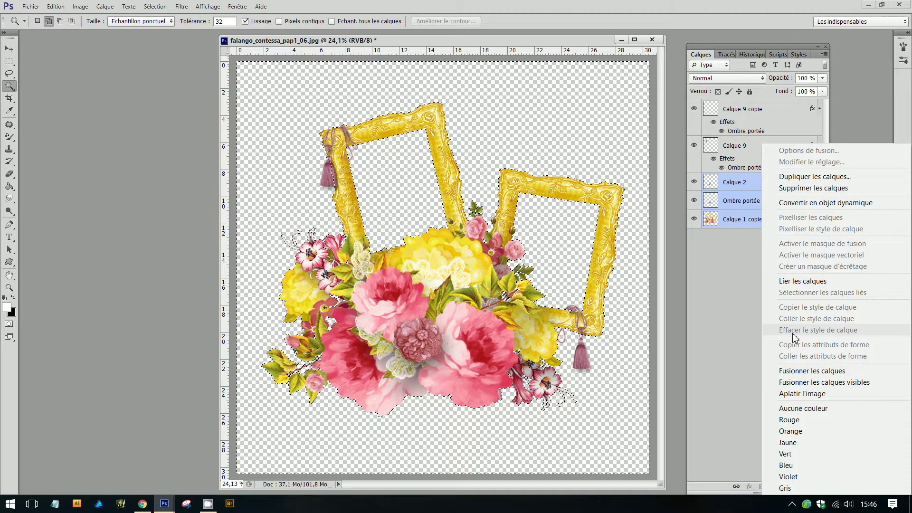
left_click(803, 371)
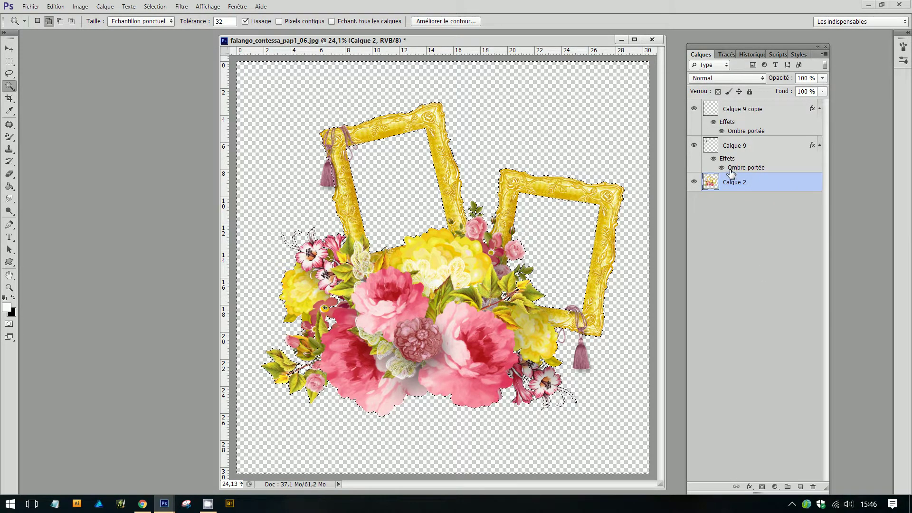
Remove the old selection and reselect the transparent area around the merged Calque 2 with the Magic Wand
left_click(7, 63)
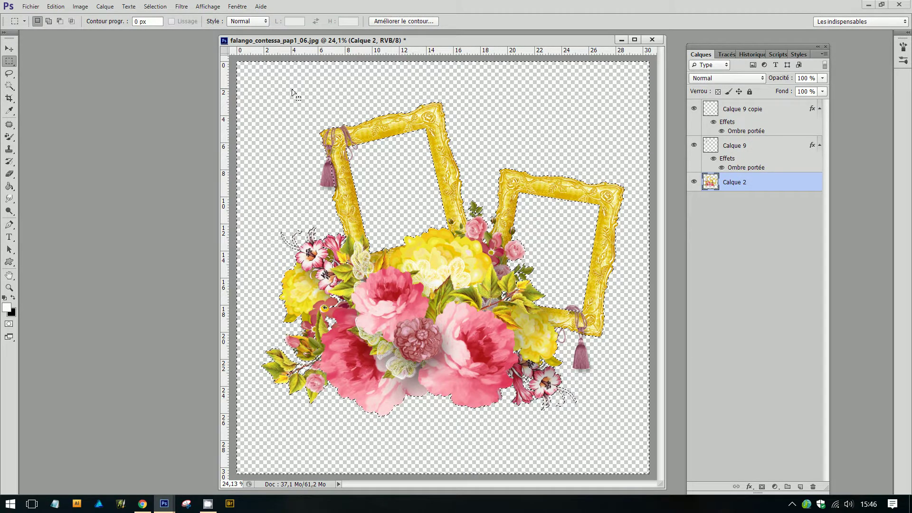
left_click(292, 91)
left_click(9, 85)
left_click(265, 170)
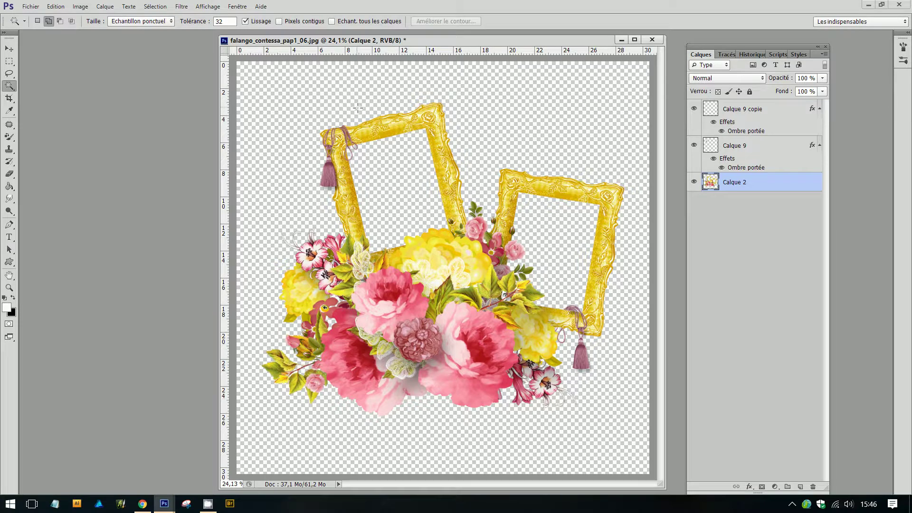
Separate Calque 9's drop shadow into its own layer, clear the selected transparent area from it, and deselect
right_click(762, 169)
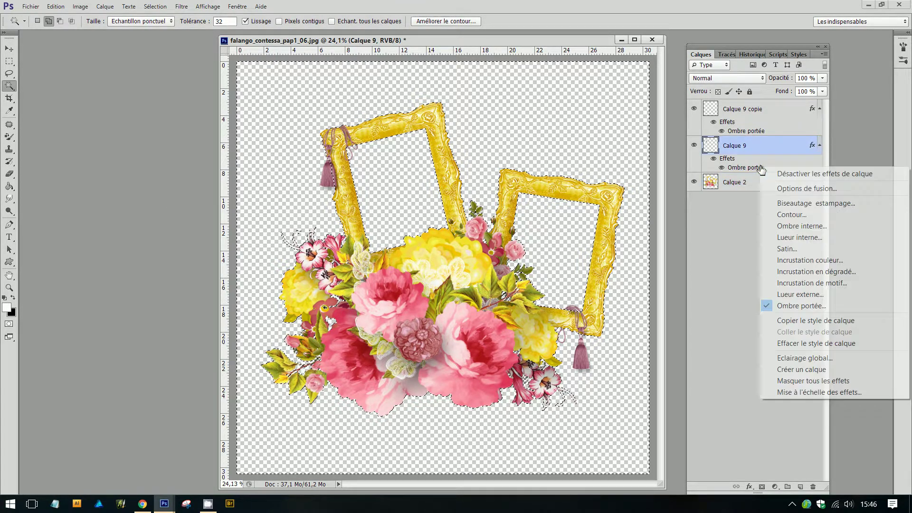
left_click(817, 372)
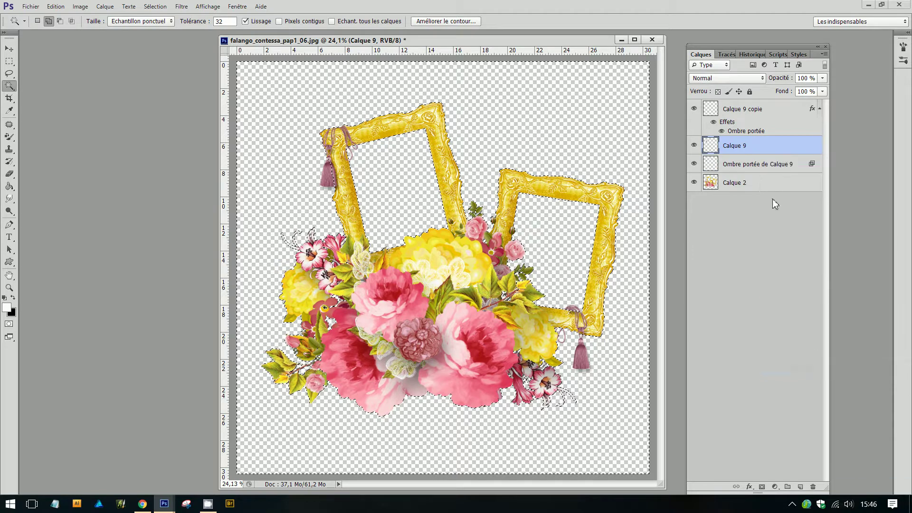
left_click(758, 165)
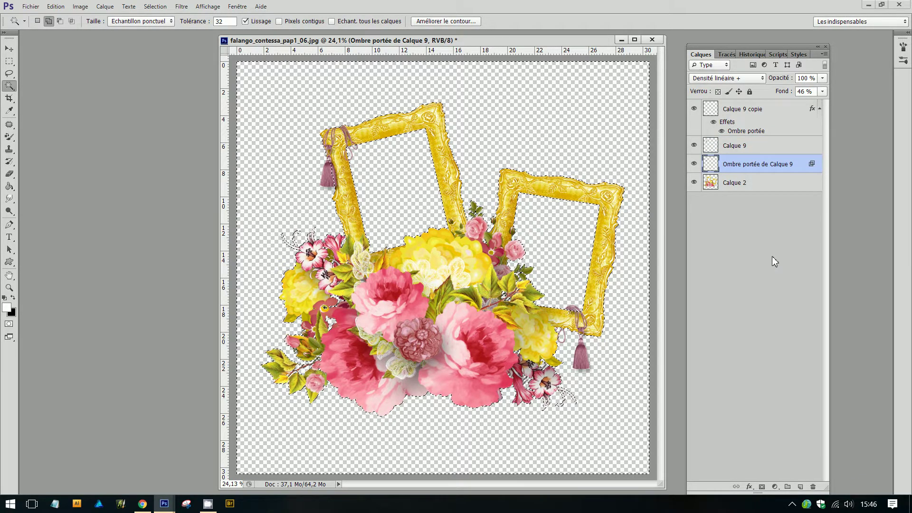
left_click(9, 61)
left_click(615, 129)
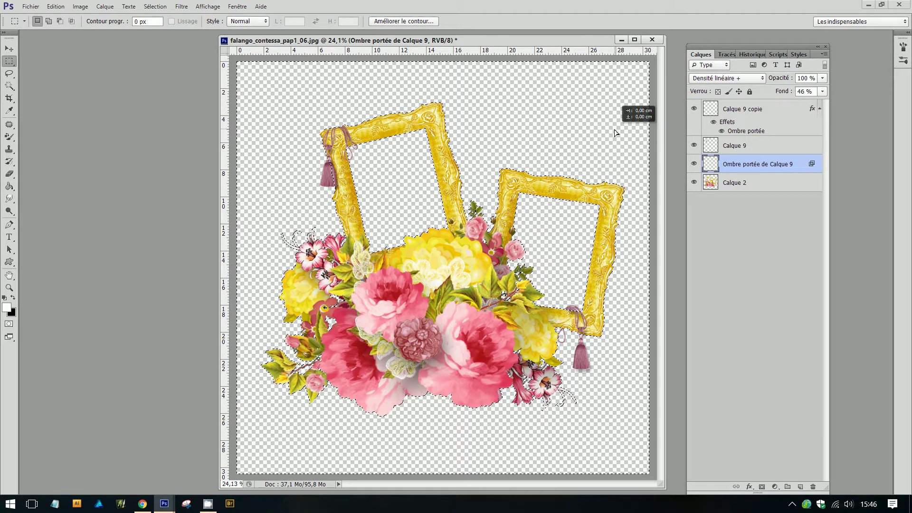
Merge Calque 9, its trimmed drop shadow layer and Calque 2 into one layer
left_click(722, 149)
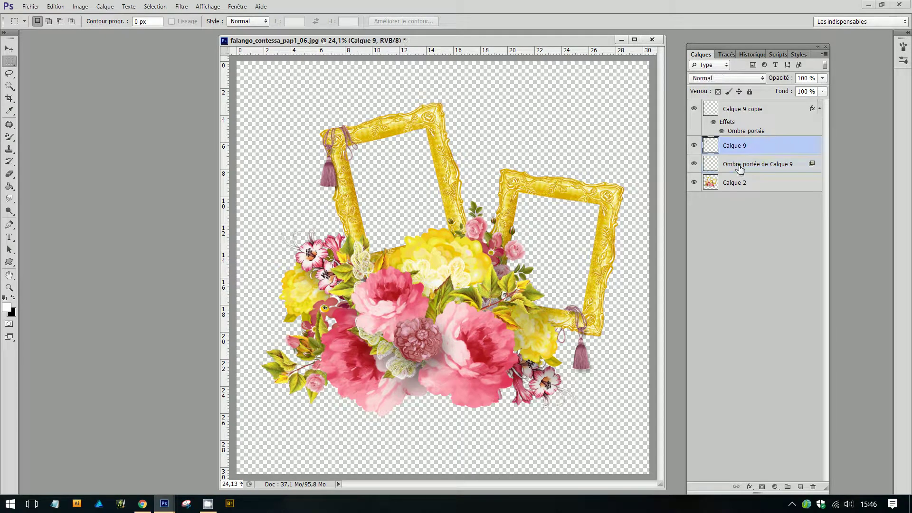
left_click(745, 183, "shift")
right_click(757, 152)
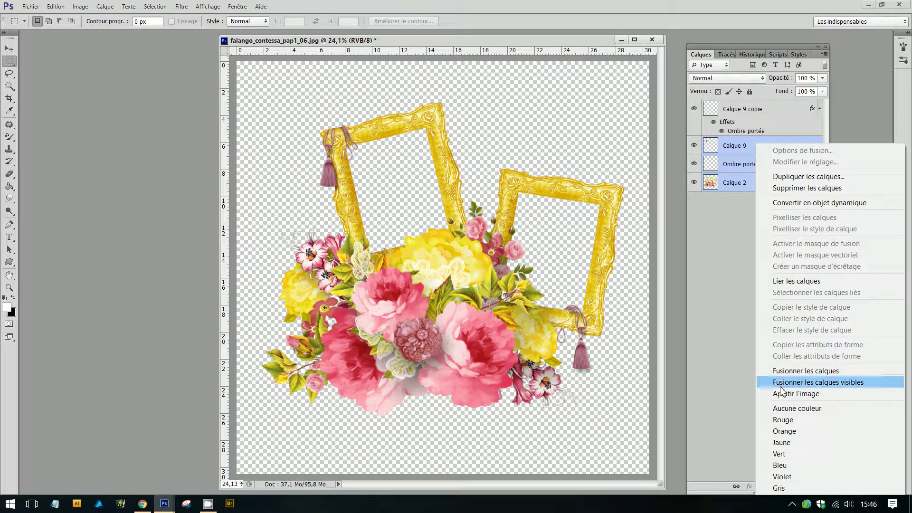
left_click(784, 370)
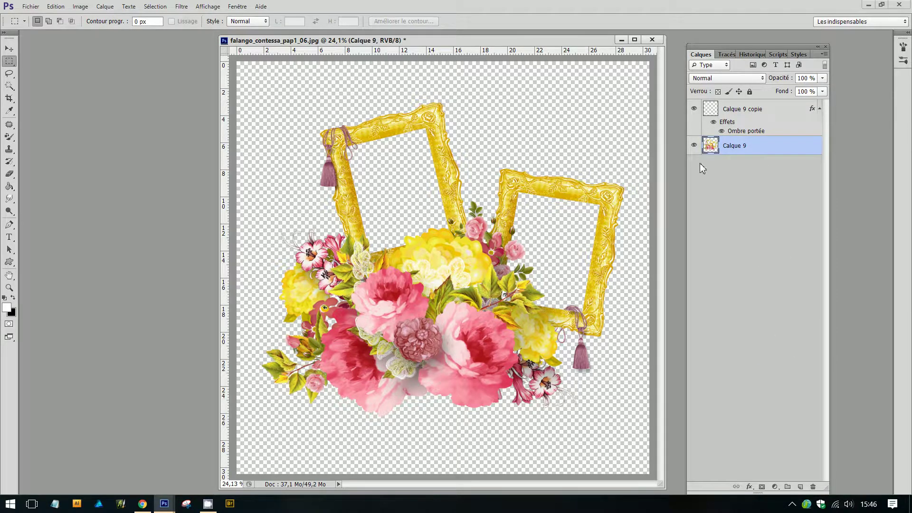
Check the tassel on Calque 9 copie by hiding and showing Calque 9, and select Calque 9's transparent surroundings with the Magic Wand
left_click(694, 145)
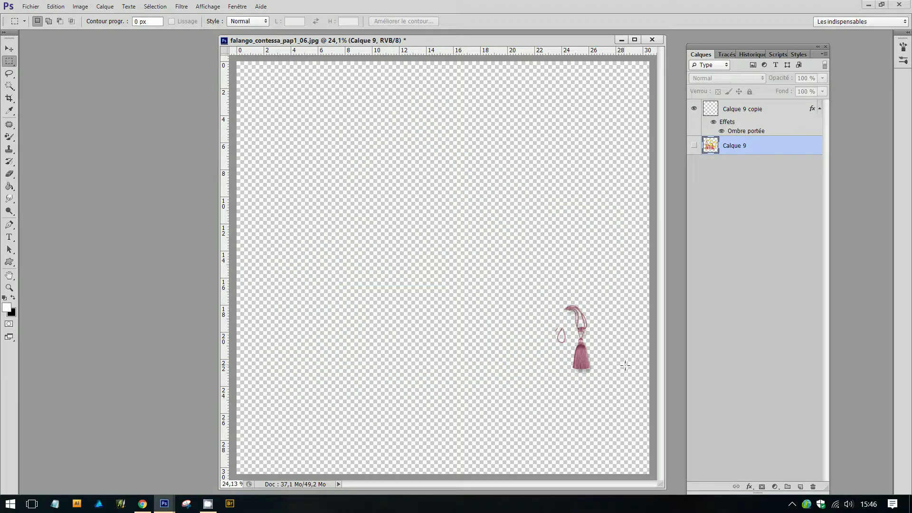
scroll(577, 376, "up", 5)
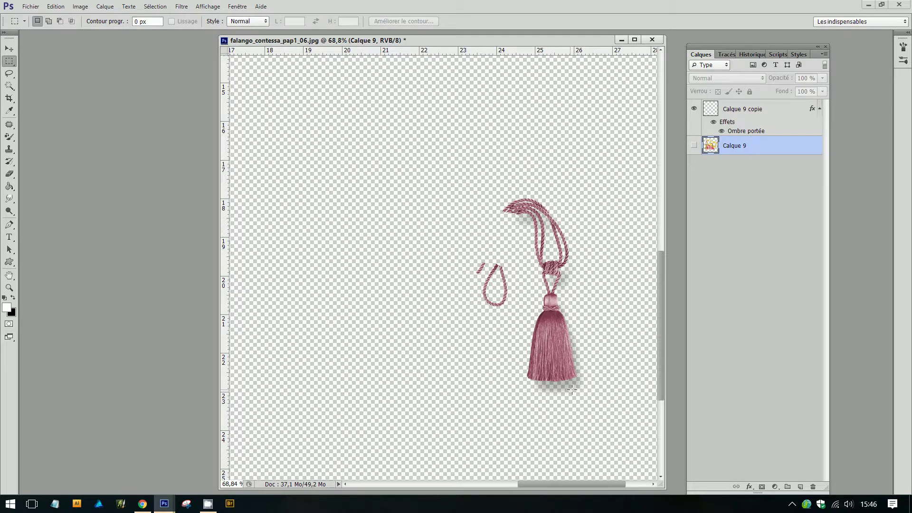
left_click(694, 145)
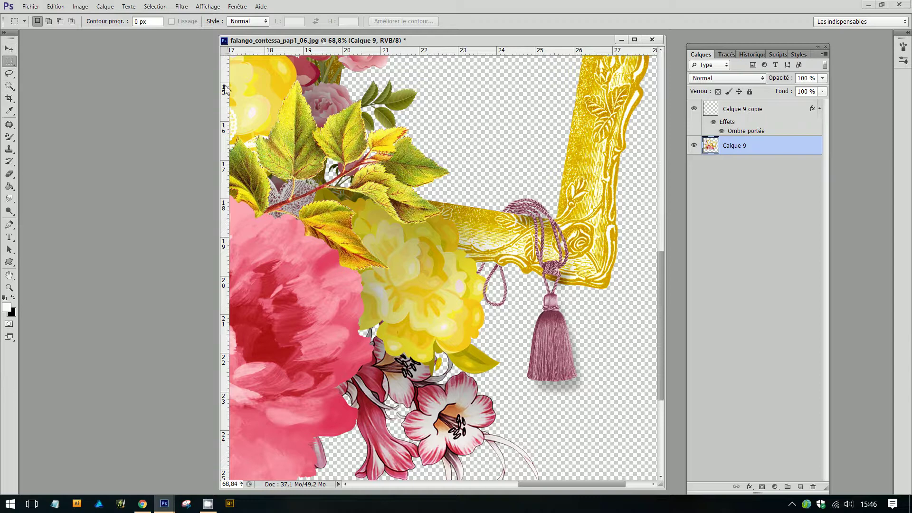
left_click(9, 85)
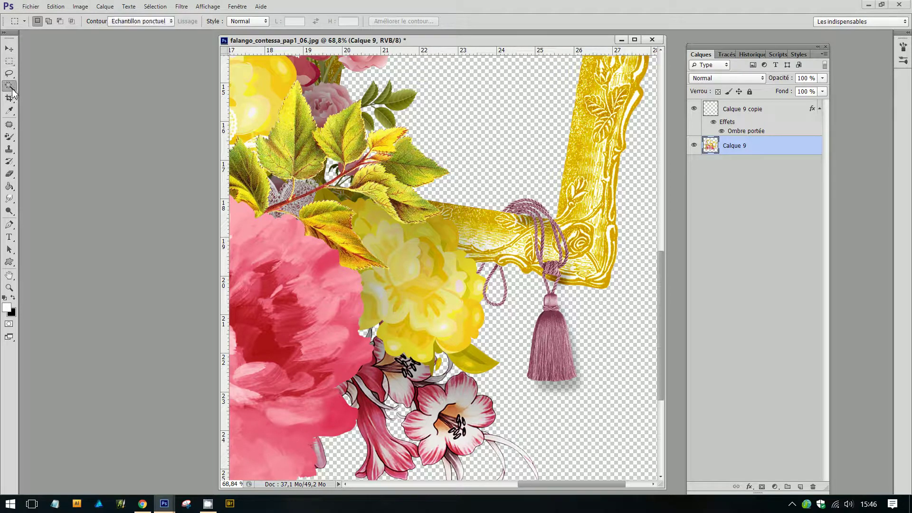
left_click(531, 144)
Separate the drop shadow of Calque 9 copie into its own layer, clear the selected transparent area from it, and deselect
left_click(762, 134)
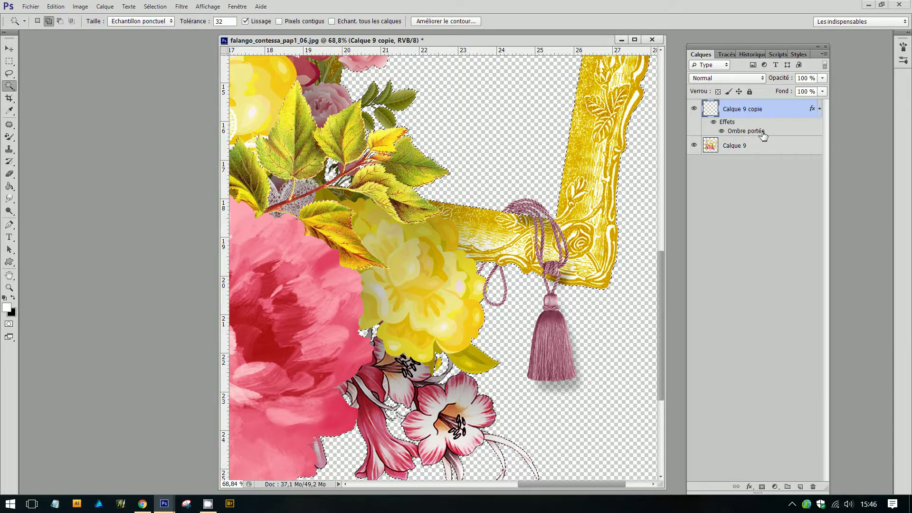
right_click(764, 136)
left_click(785, 336)
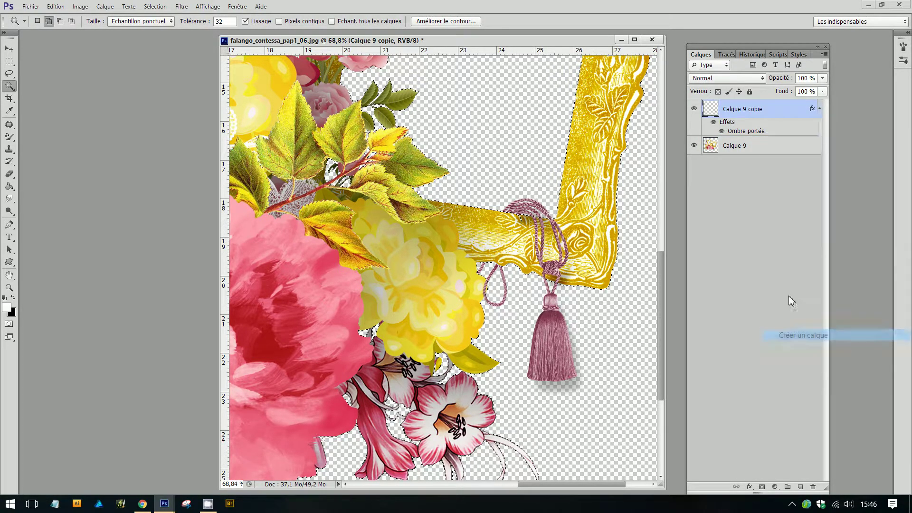
left_click(761, 128)
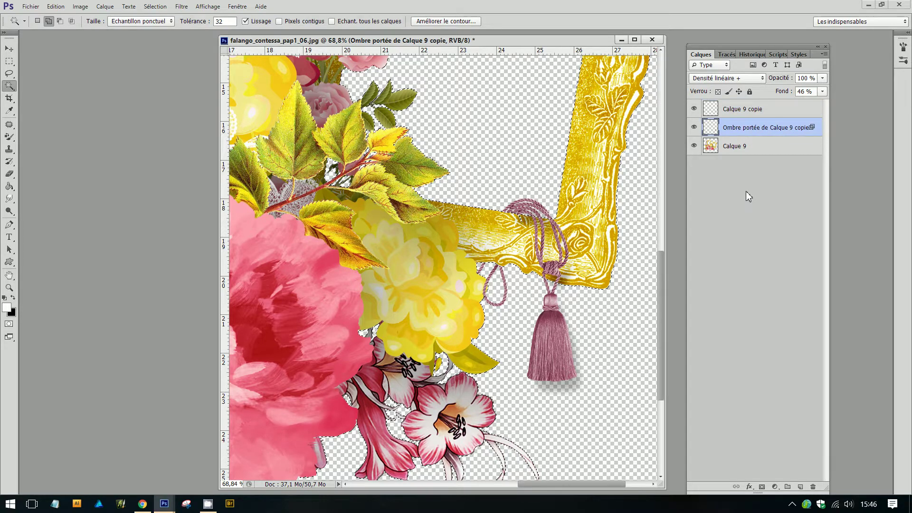
left_click(9, 61)
left_click(511, 115)
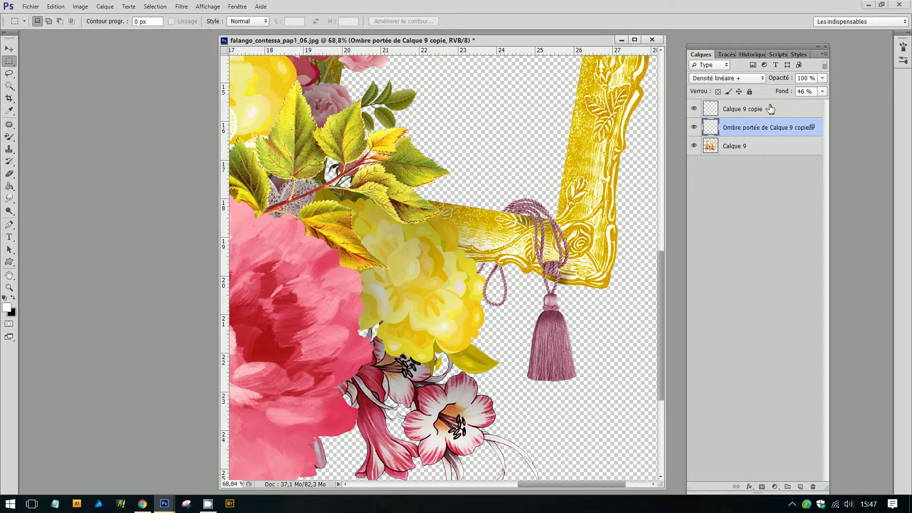
Merge Calque 9 copie, its trimmed drop shadow layer and Calque 9 into one layer
left_click(769, 109)
left_click(769, 146, "shift")
right_click(763, 111)
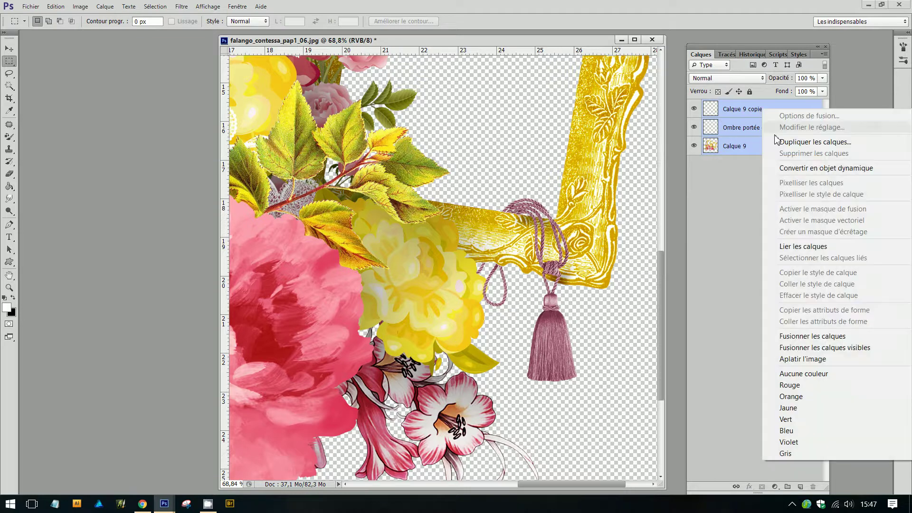
left_click(807, 341)
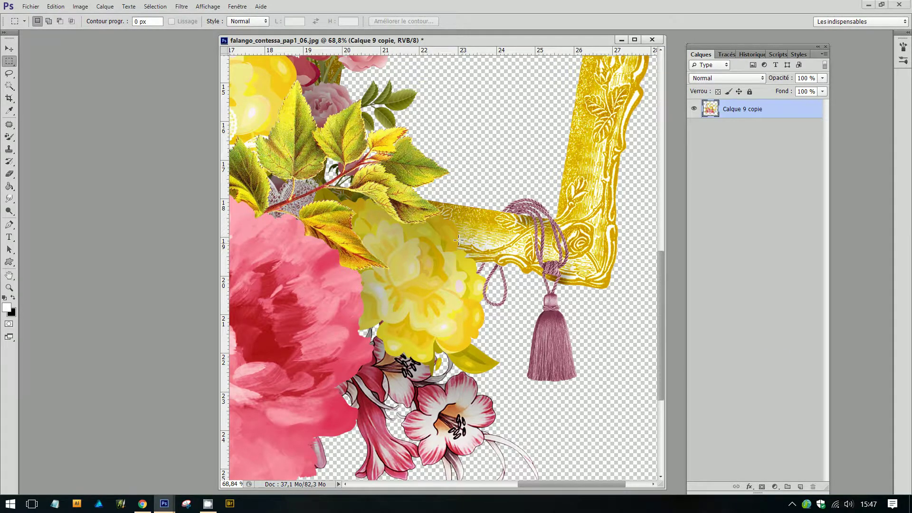
Check the merged cluster's edges for stray pixels using the thin and thick red outline styles, and clear the style from the layer
scroll(367, 237, "down", 6)
scroll(367, 238, "down", 2)
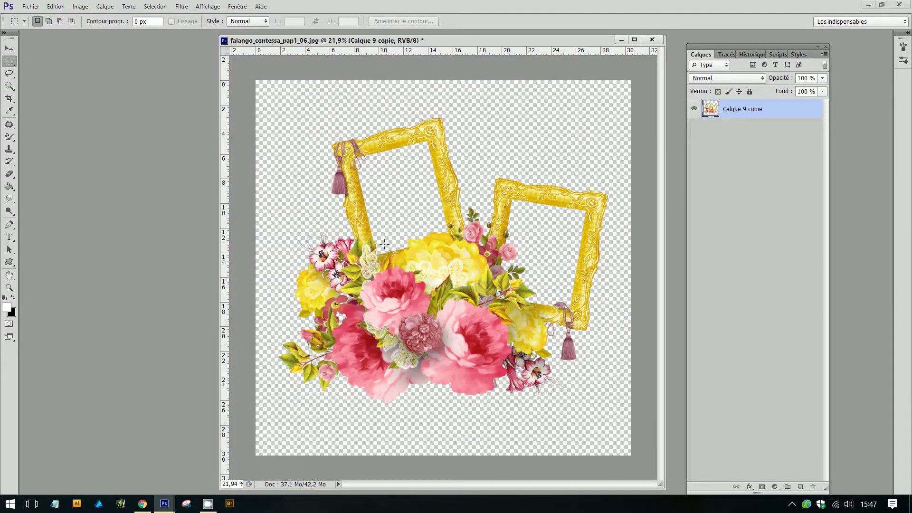
scroll(355, 345, "up", 1)
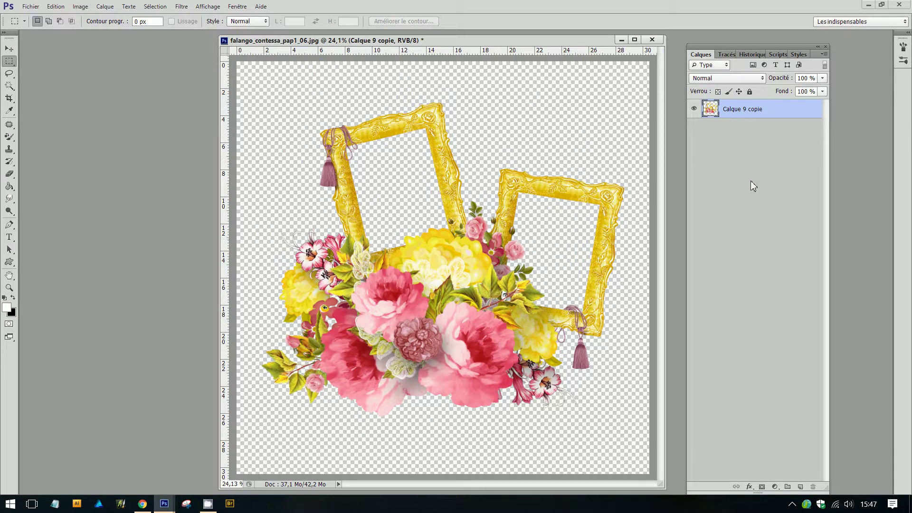
left_click(799, 54)
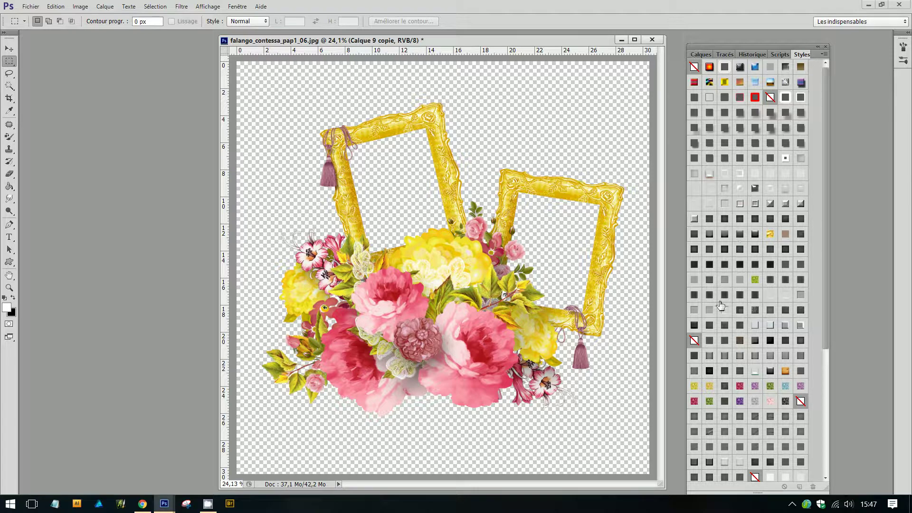
left_click(740, 98)
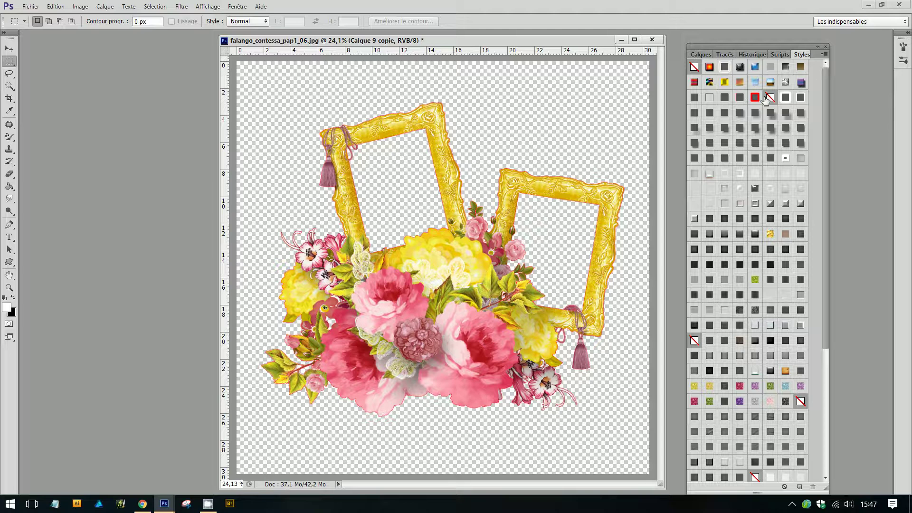
left_click(755, 98)
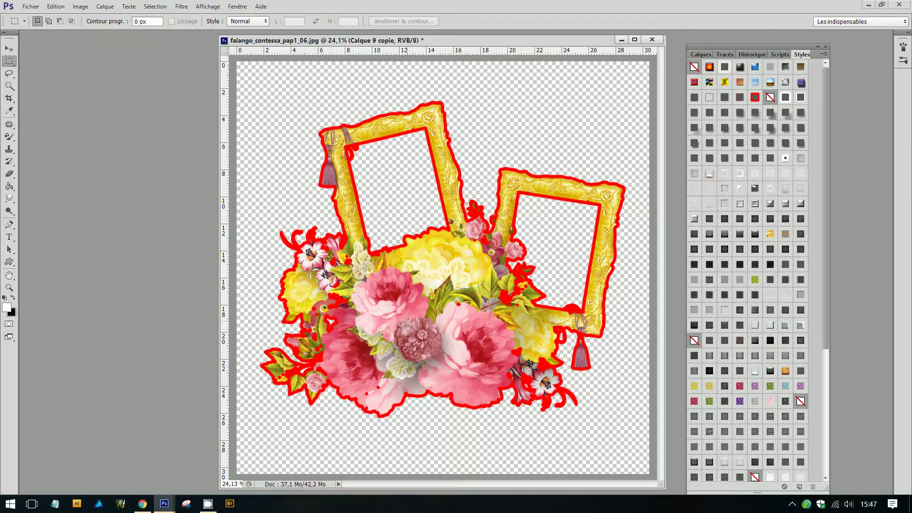
scroll(408, 322, "up", 2)
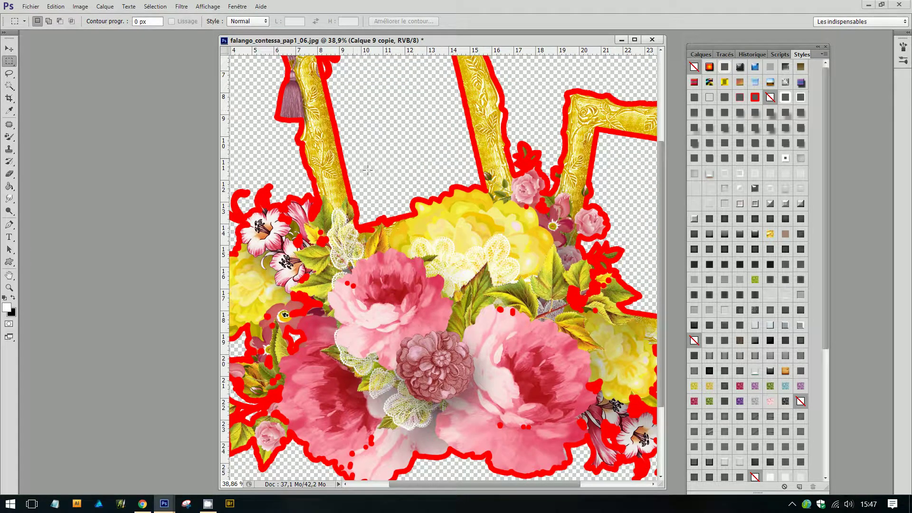
key("ctrl+0")
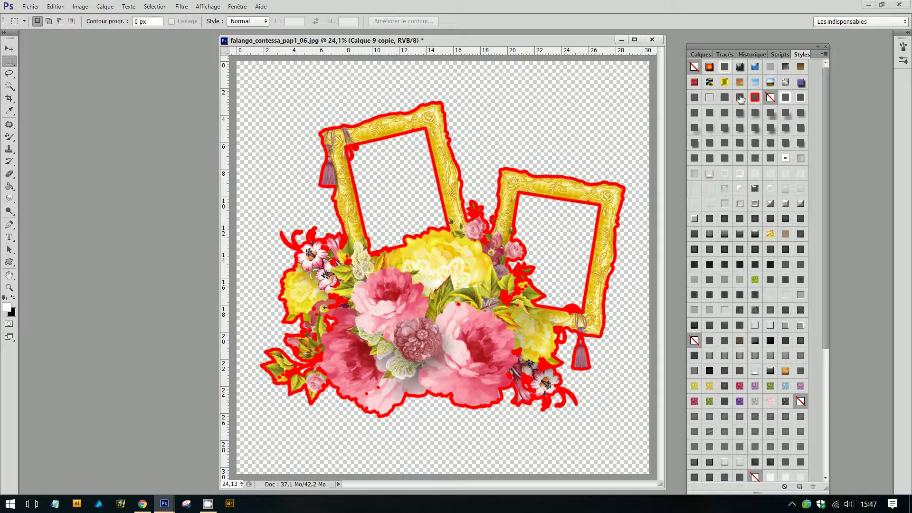
left_click(707, 129)
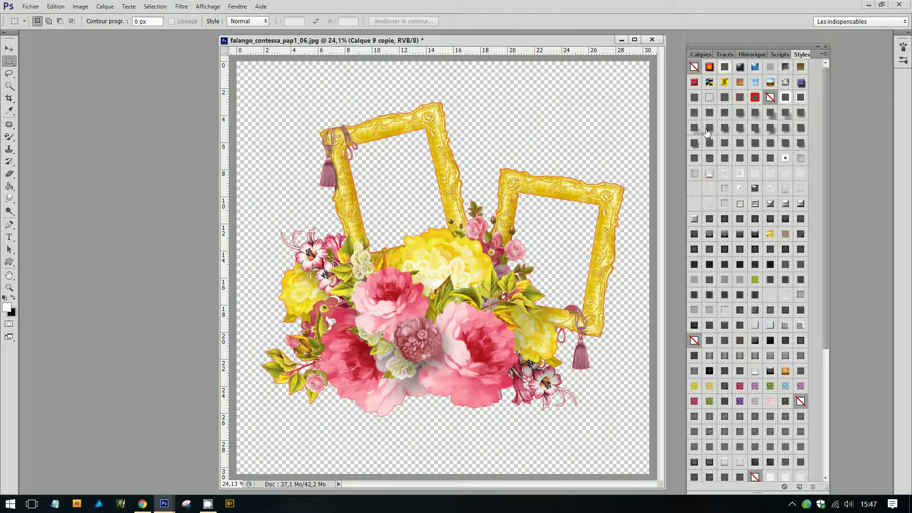
left_click(771, 98)
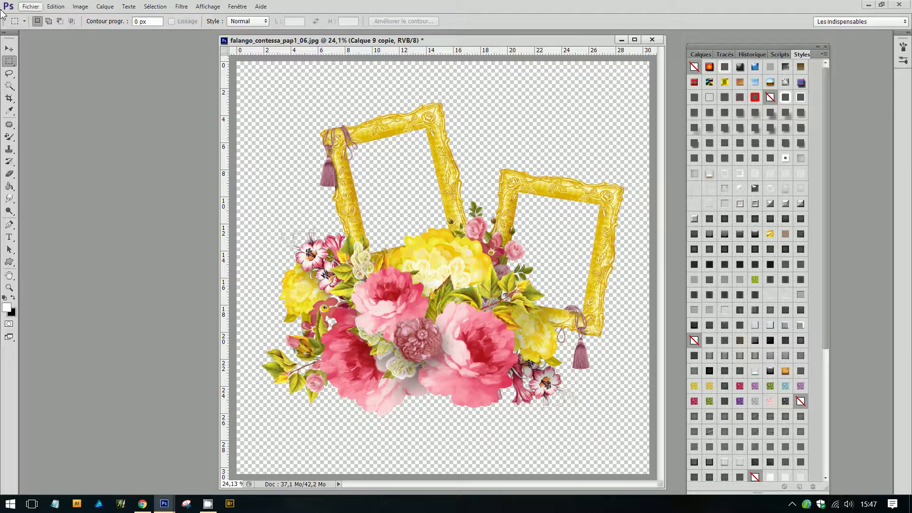
Move the merged floral frame cluster slightly to the left and down on the canvas, and examine the shadows between the flowers
left_click(9, 49)
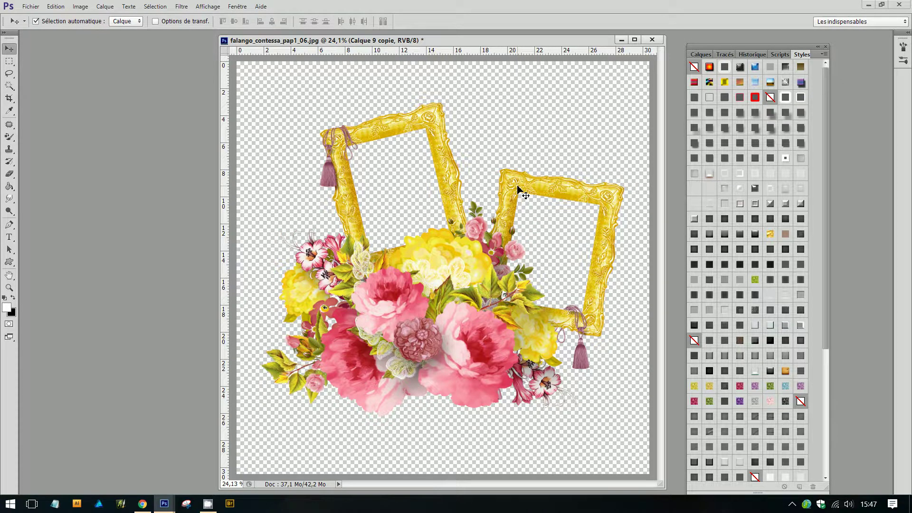
mouse_move(520, 189)
left_mouse_down()
mouse_move(495, 198)
mouse_move(526, 179)
left_mouse_up()
scroll(428, 338, "up", 4)
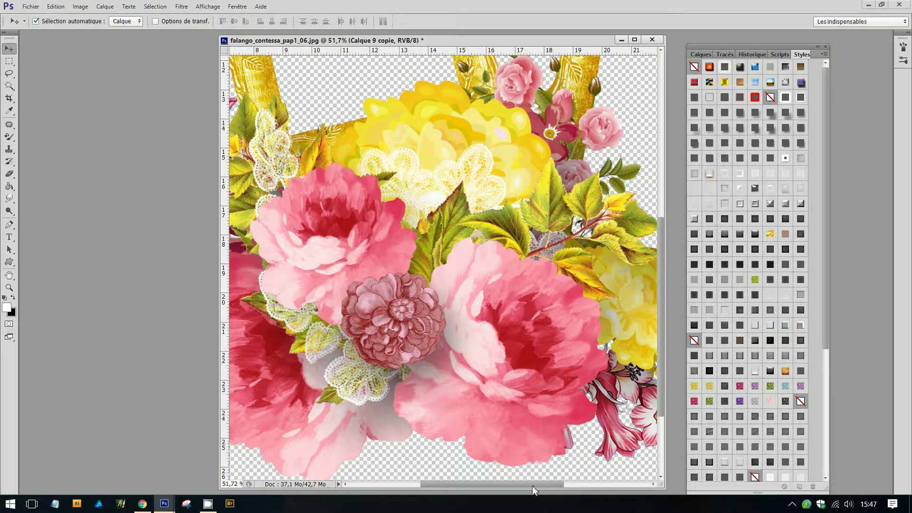
mouse_move(532, 487)
left_mouse_down()
mouse_move(476, 489)
mouse_move(555, 483)
mouse_move(527, 492)
left_mouse_up()
scroll(470, 318, "down", 1)
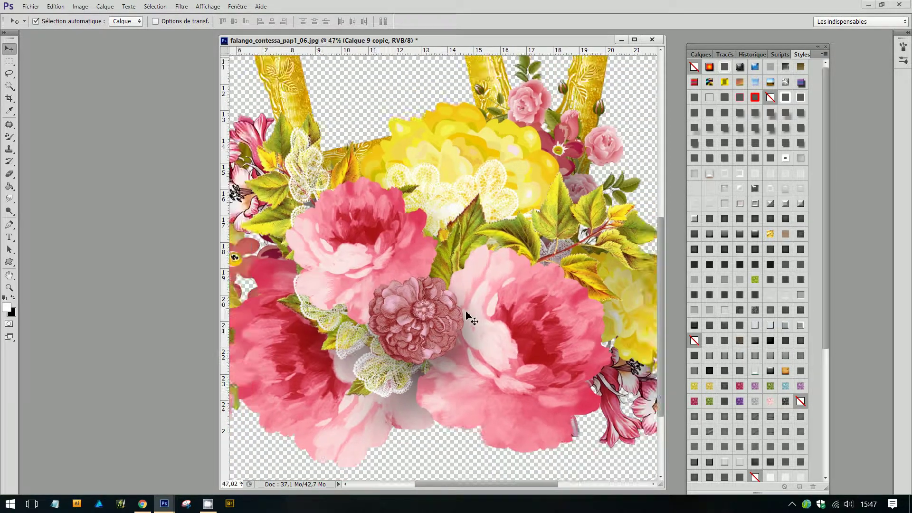
scroll(470, 318, "down", 1)
scroll(473, 332, "down", 1)
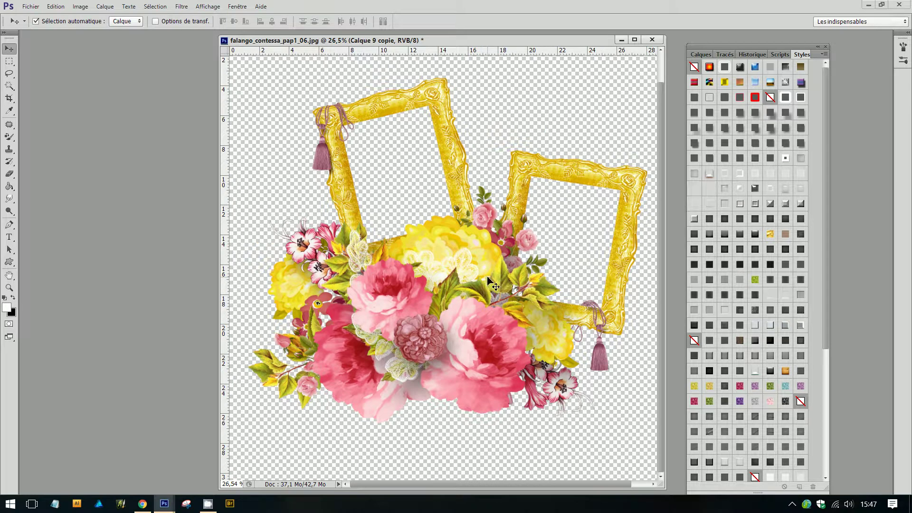
scroll(494, 284, "down", 1)
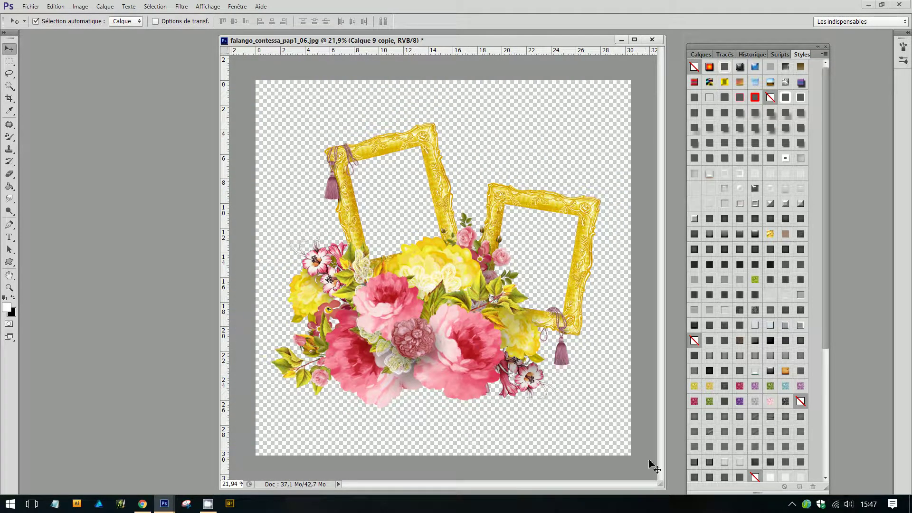
left_click(793, 505)
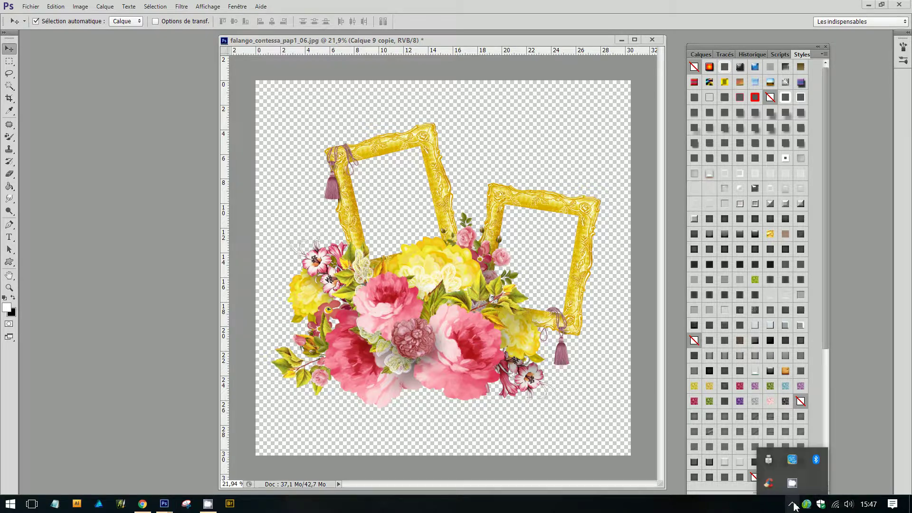
right_click(792, 485)
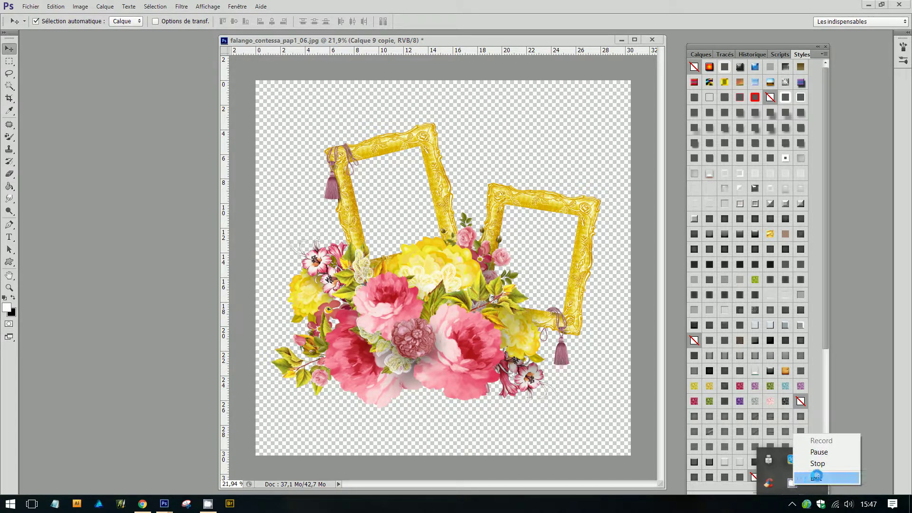